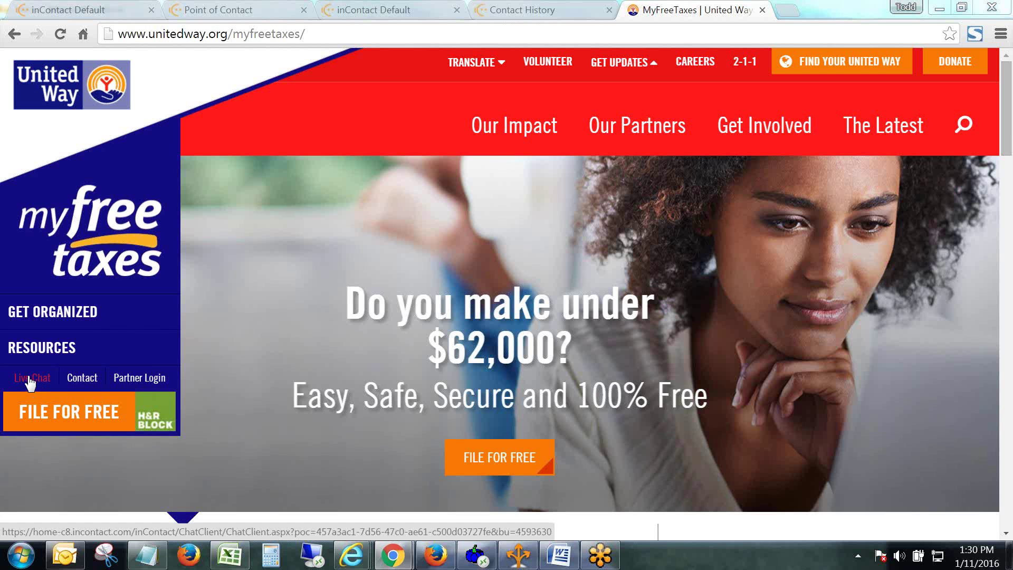
Paste the ChatClient link from the current address bar into a new browser tab.
{"action": "key", "text": "ctrl+l"}
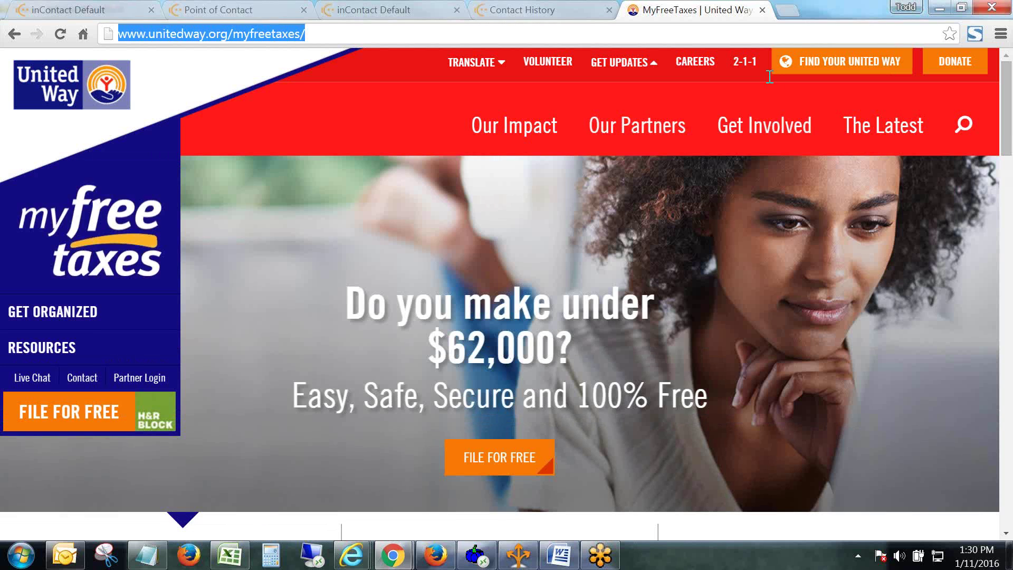
{"action": "key", "text": "ctrl+t"}
{"action": "type", "text": "https://home-c8.incontact.com/inContact/ChatClient/ChatClient.aspx?poc=673551ab-86ab-4a33-b8c5-a68191f0c068&bu=4593630"}
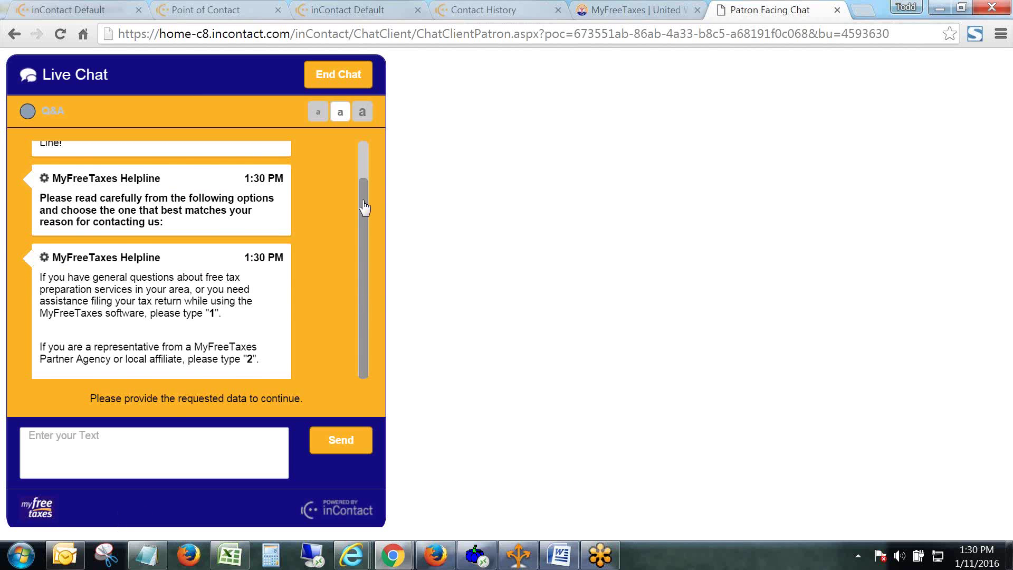
Reply 9 to the helpline's opening options to be held for a MyFreeTaxes Specialist.
{"action": "scroll", "coordinate": [368, 186], "scroll_direction": "up", "scroll_amount": 1}
{"action": "left_click_drag", "start_coordinate": [362, 192], "coordinate": [363, 154]}
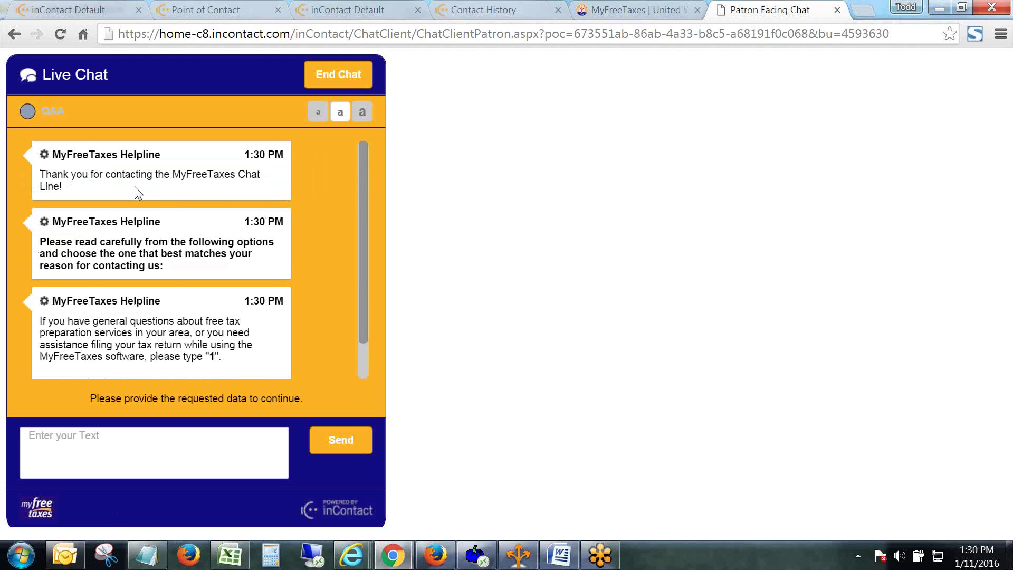
{"action": "scroll", "coordinate": [354, 244], "scroll_direction": "down", "scroll_amount": 1}
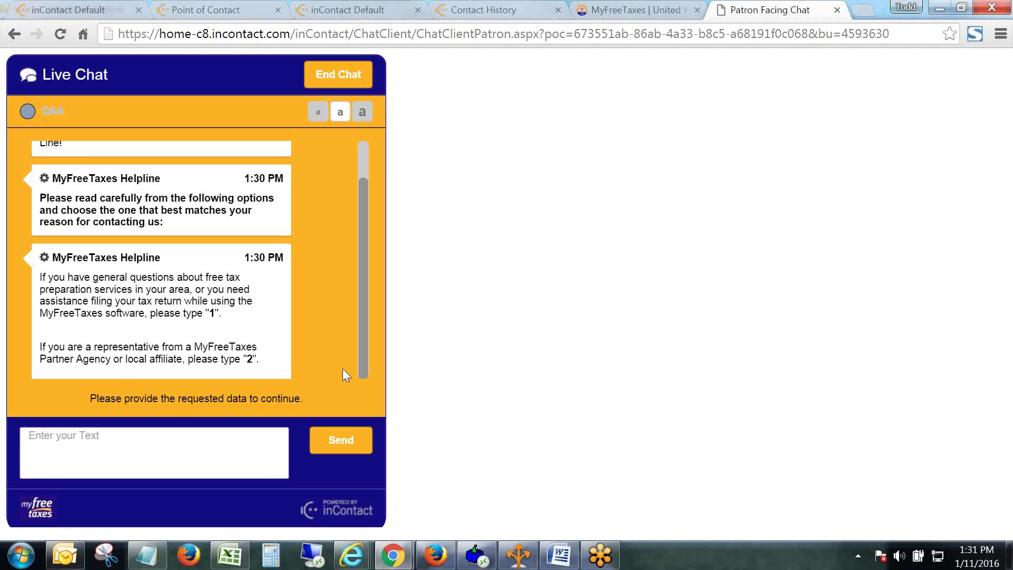
{"action": "left_click", "coordinate": [192, 456]}
{"action": "type", "text": "9"}
{"action": "key", "text": "Return"}
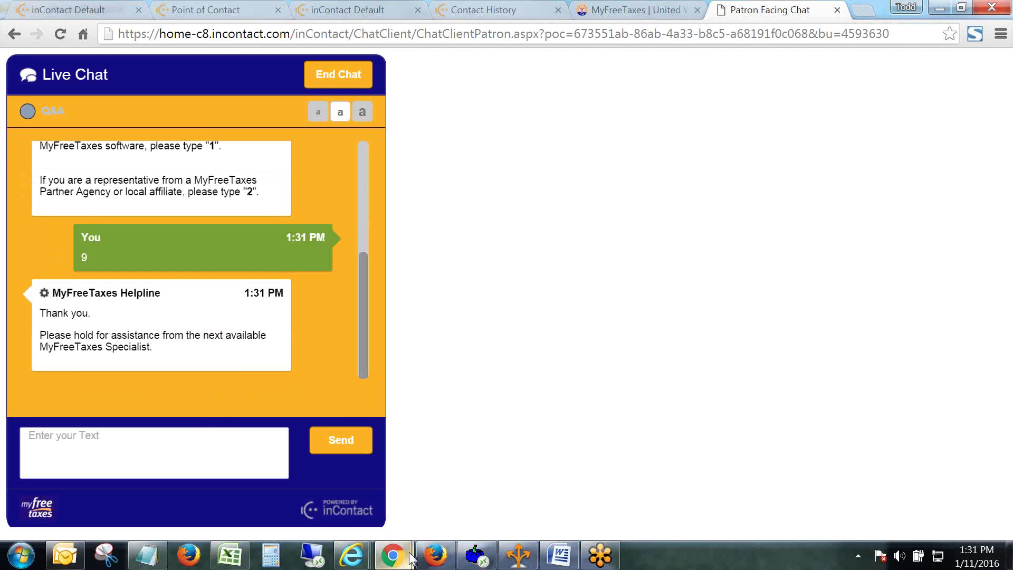
{"action": "mouse_move", "coordinate": [393, 555]}
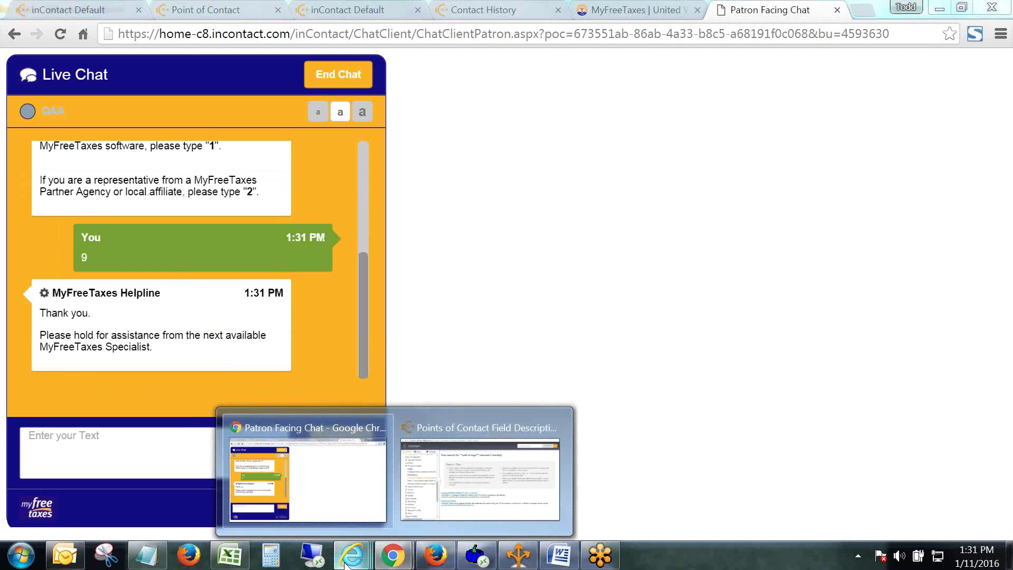
{"action": "mouse_move", "coordinate": [362, 566]}
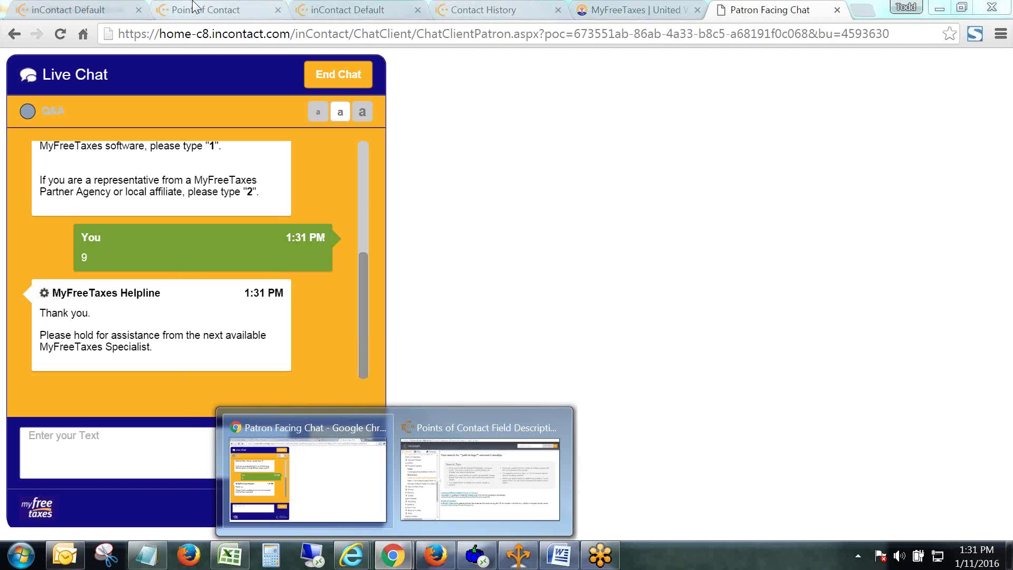
Start the agent session from the setup page using the agent's phone number.
{"action": "left_click", "coordinate": [217, 10]}
{"action": "key", "text": "Return"}
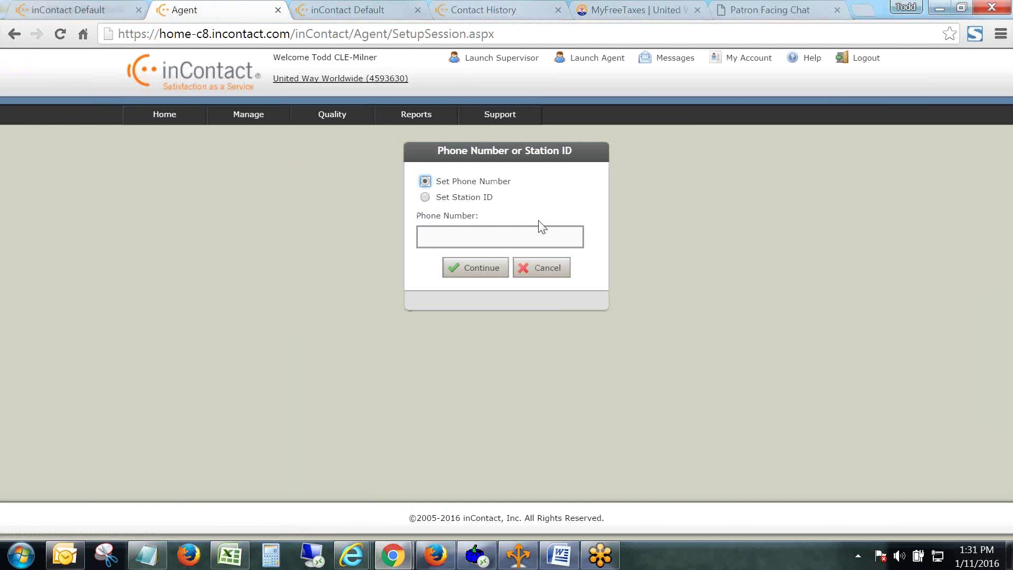
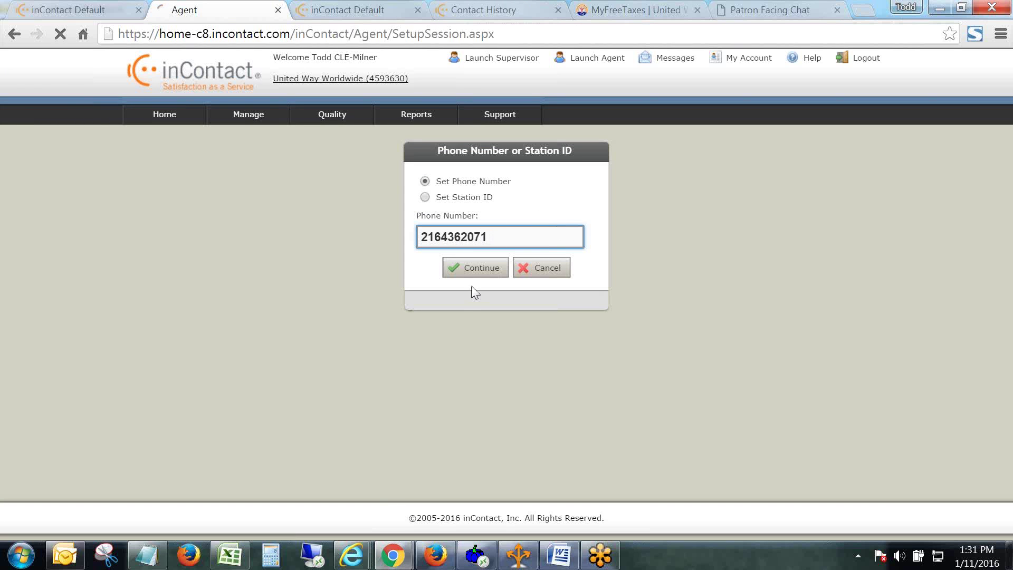
{"action": "key", "text": "Return"}
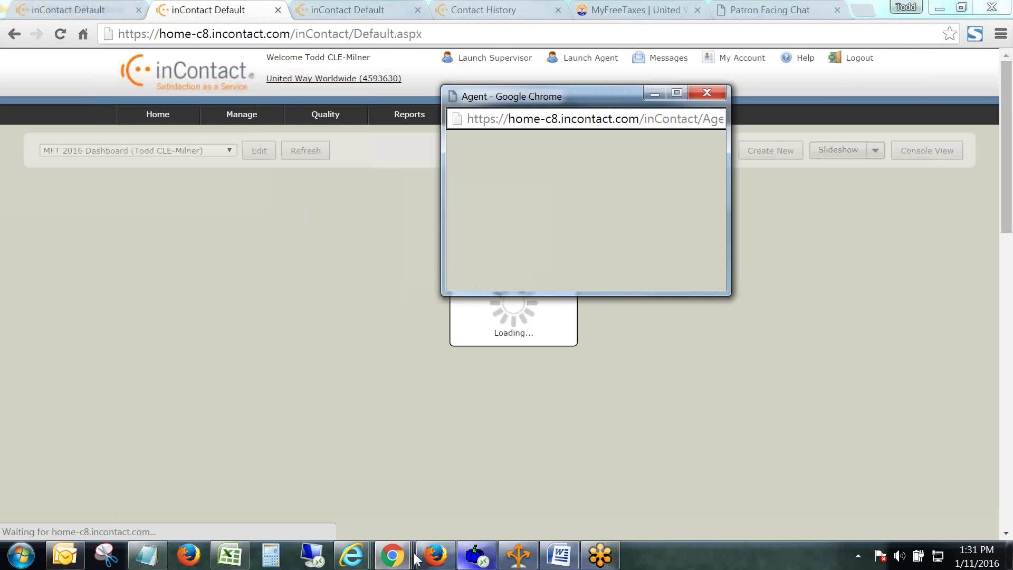
Return to the patron's live chat through the inContact dashboard window.
{"action": "mouse_move", "coordinate": [396, 558]}
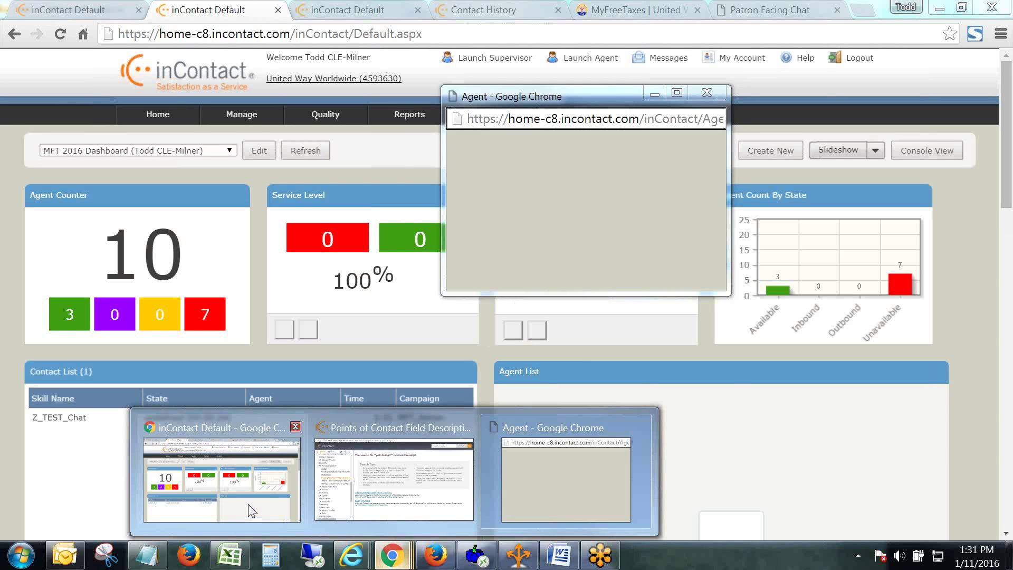
{"action": "left_click", "coordinate": [252, 507]}
{"action": "left_click", "coordinate": [760, 10]}
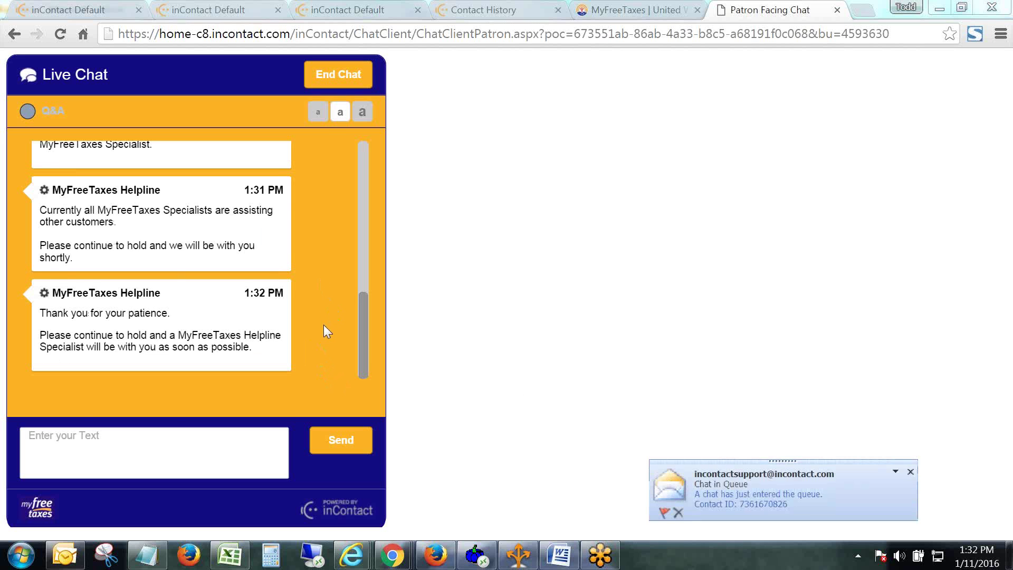
{"action": "left_click", "coordinate": [910, 472]}
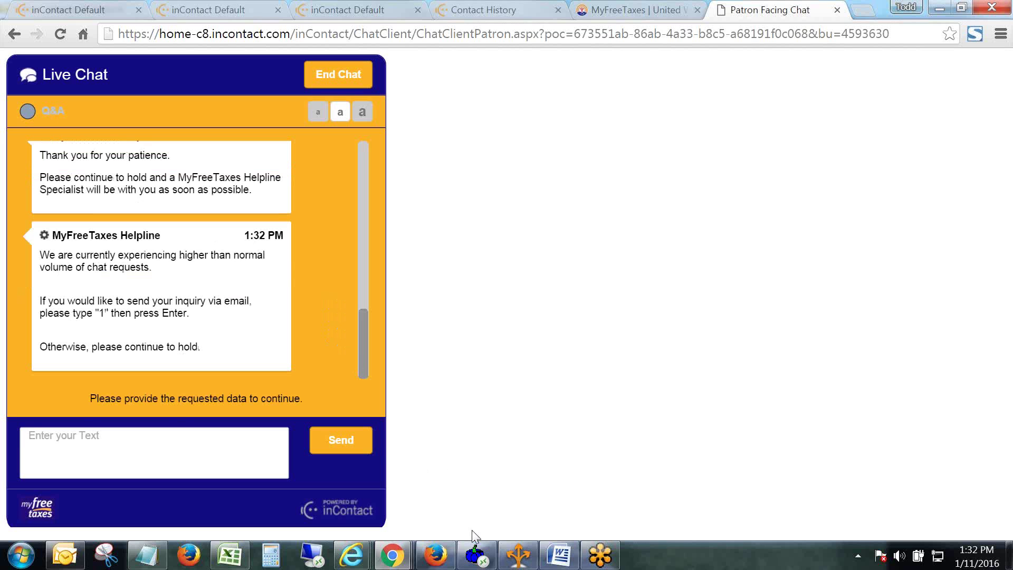
In the agent window, set the status to Available and accept the waiting chat.
{"action": "left_click", "coordinate": [392, 555]}
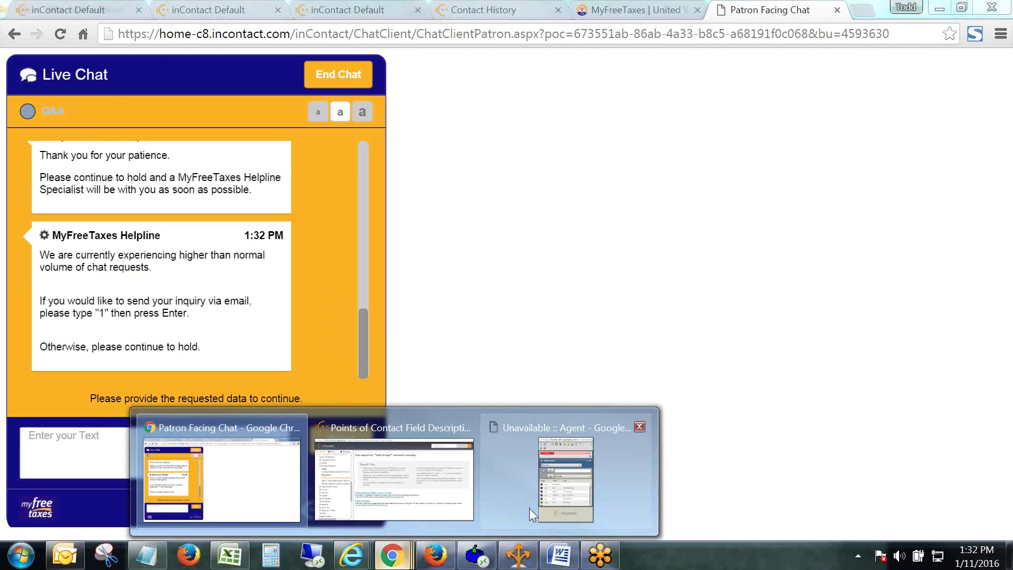
{"action": "left_click", "coordinate": [558, 515]}
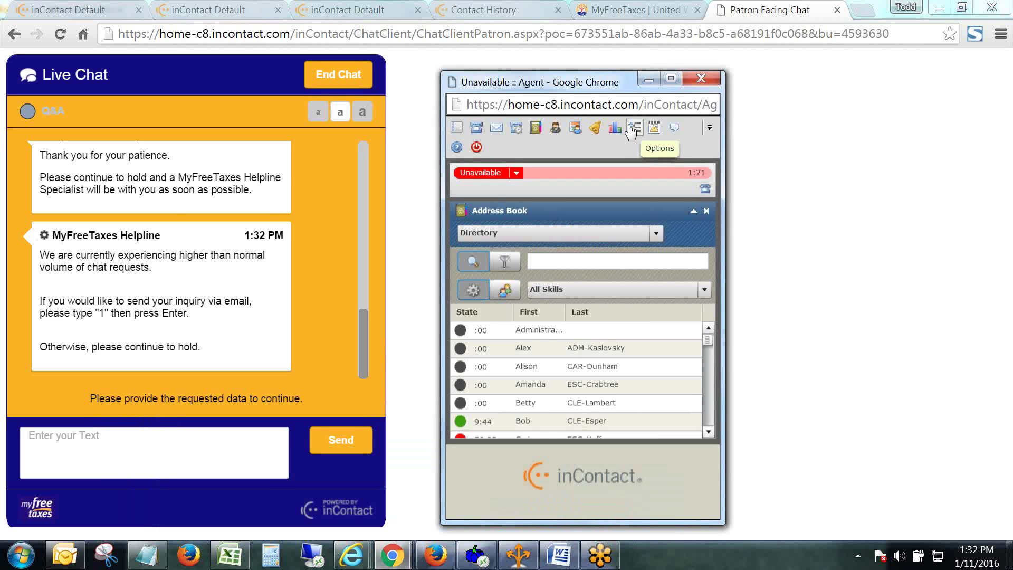
{"action": "left_click", "coordinate": [516, 173]}
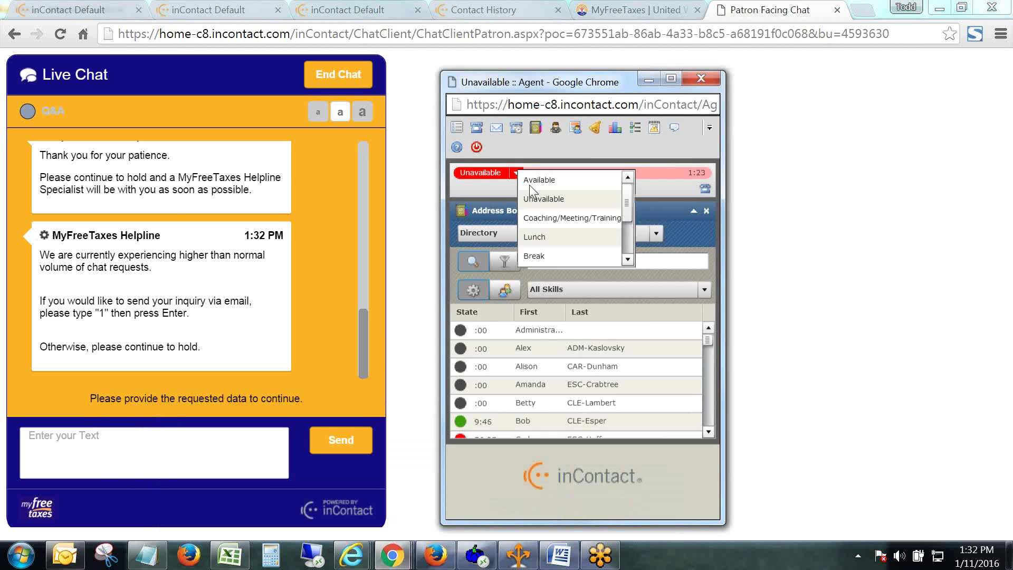
{"action": "left_click", "coordinate": [535, 181]}
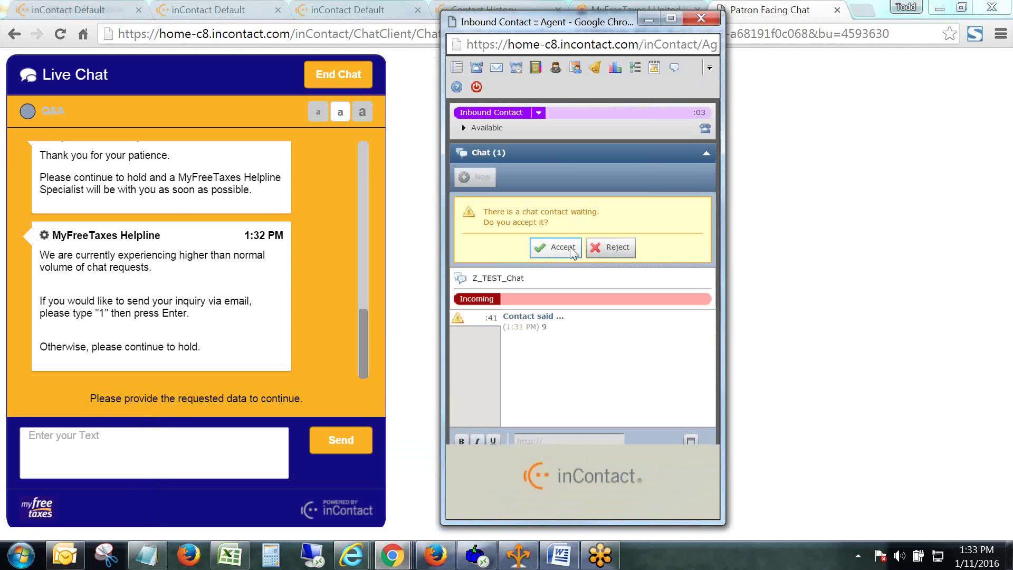
{"action": "left_click", "coordinate": [571, 251]}
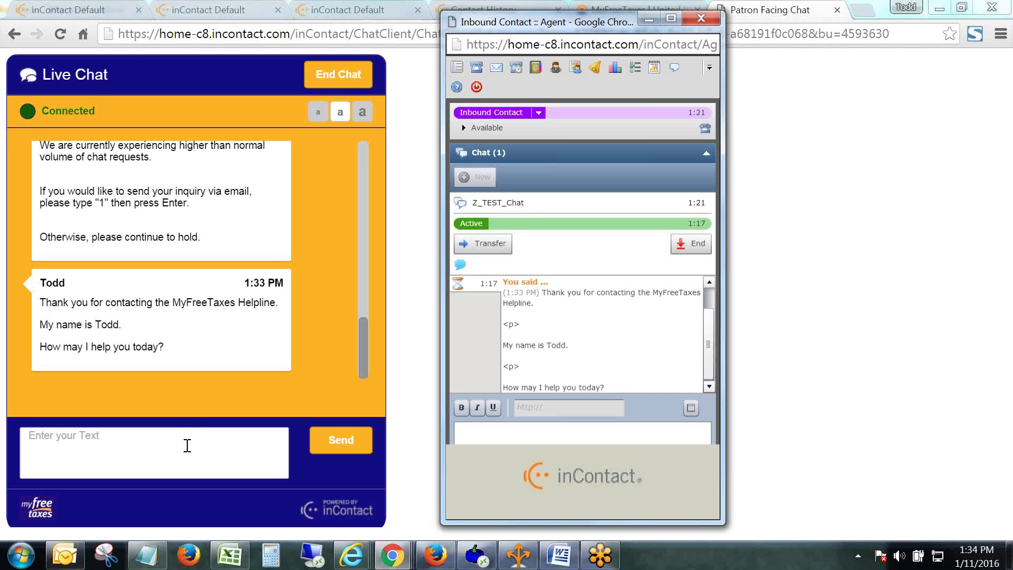
As the patron, send 'I need help creating my MyFreeTaxes account.' and return to the agent window.
{"action": "left_click", "coordinate": [187, 445]}
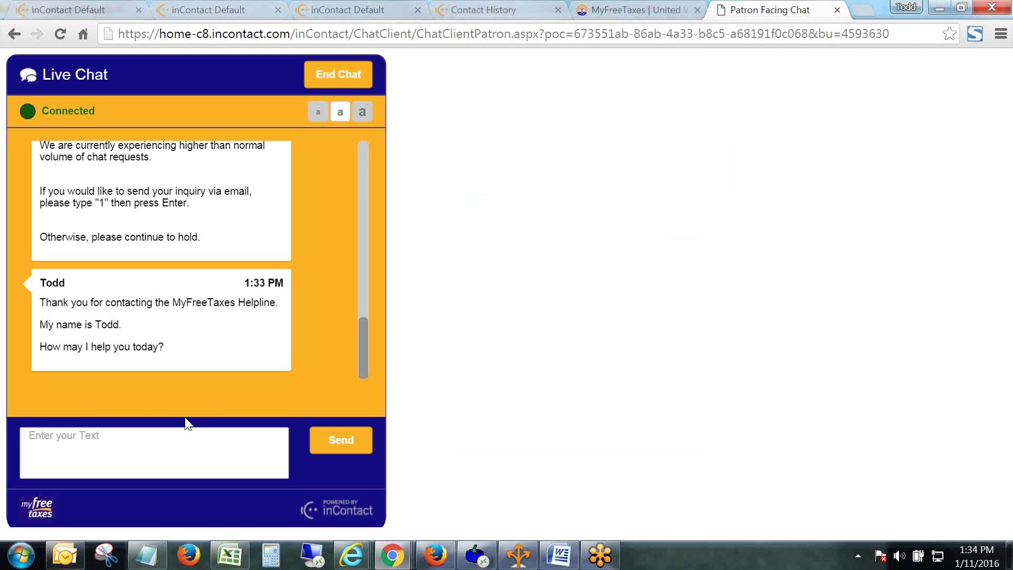
{"action": "type", "text": "I need help creating my "}
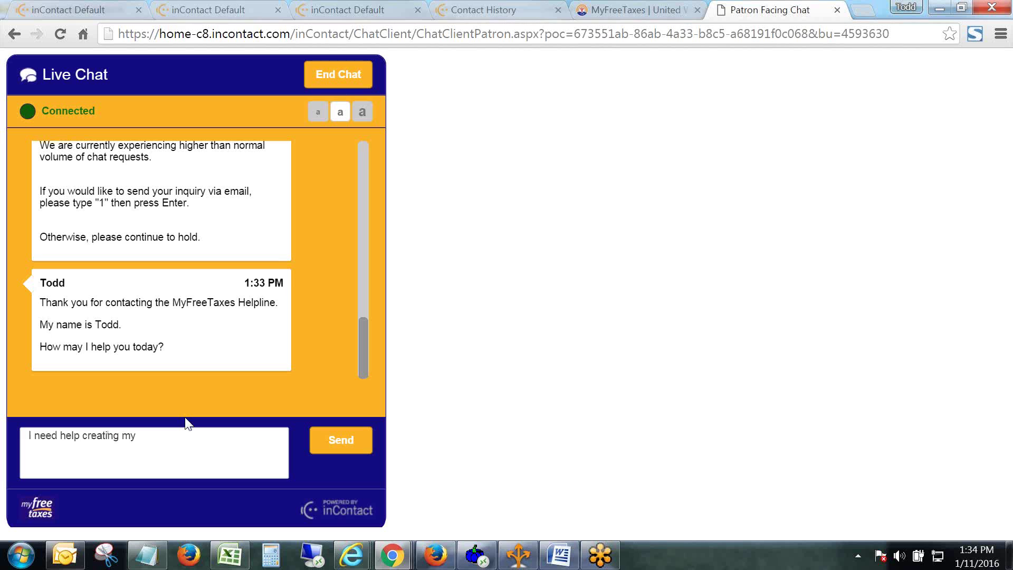
{"action": "type", "text": "MyFreeTaxes A"}
{"action": "key", "text": "BackSpace"}
{"action": "type", "text": "accoun"}
{"action": "key", "text": "BackSpace"}
{"action": "key", "text": "BackSpace"}
{"action": "key", "text": "BackSpace"}
{"action": "key", "text": "BackSpace"}
{"action": "type", "text": "count."}
{"action": "key", "text": "Return"}
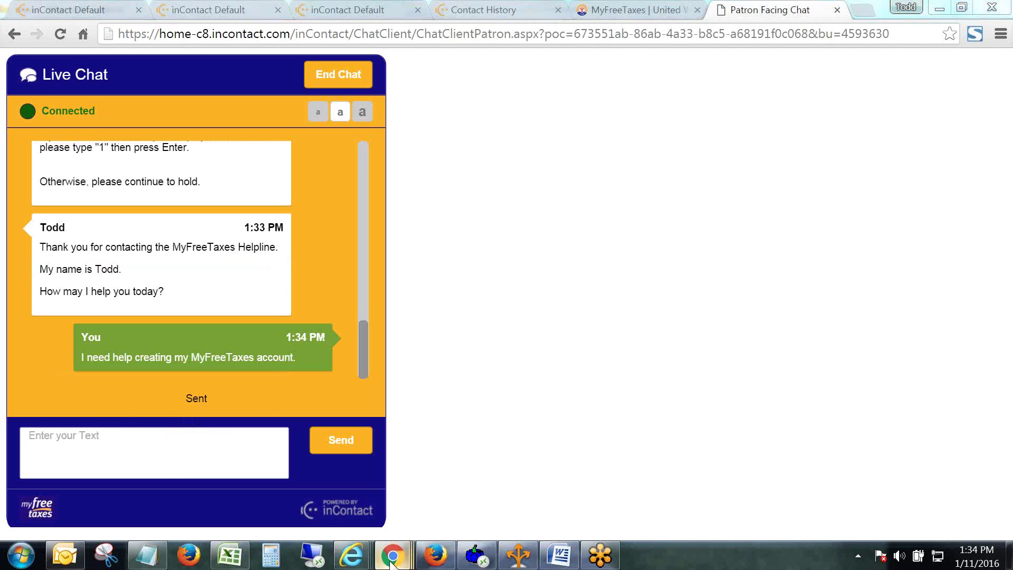
{"action": "mouse_move", "coordinate": [391, 563]}
{"action": "left_click", "coordinate": [567, 506]}
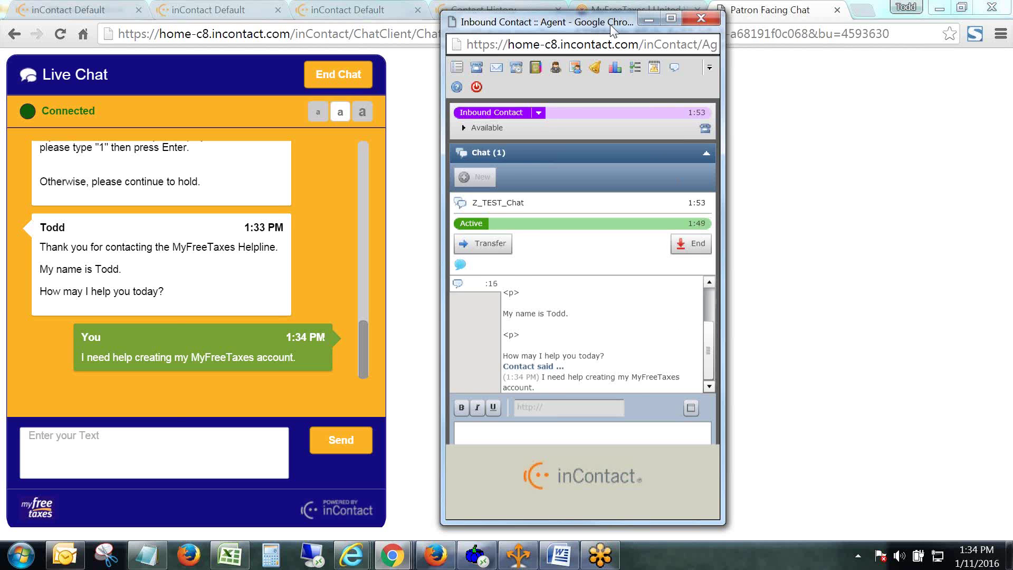
Shift the agent chat window slightly right to view the patron's account request.
{"action": "left_click_drag", "start_coordinate": [612, 31], "coordinate": [672, 27]}
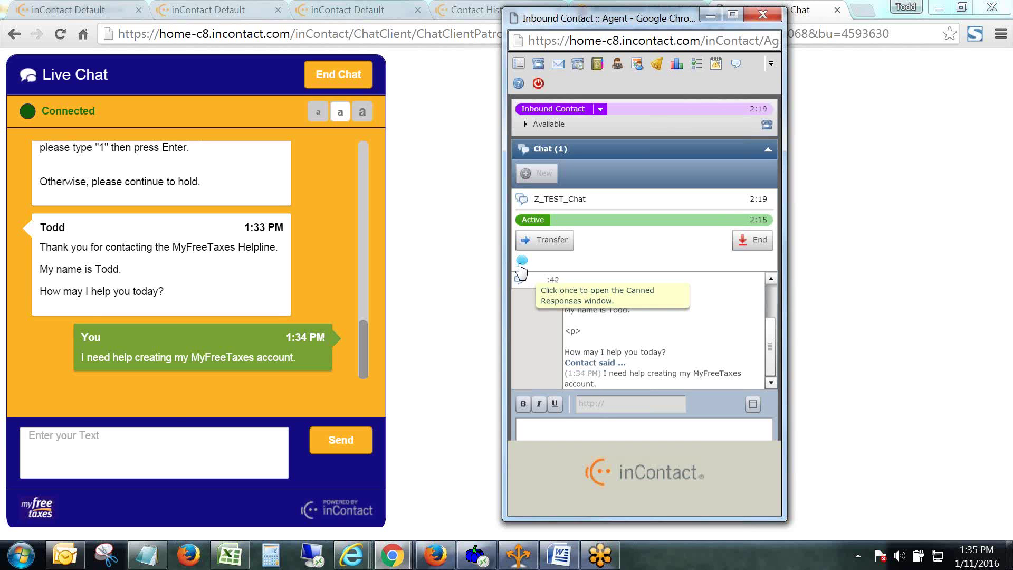
Open the Canned Responses window, move it left, and expand its Responses list.
{"action": "left_click", "coordinate": [522, 263]}
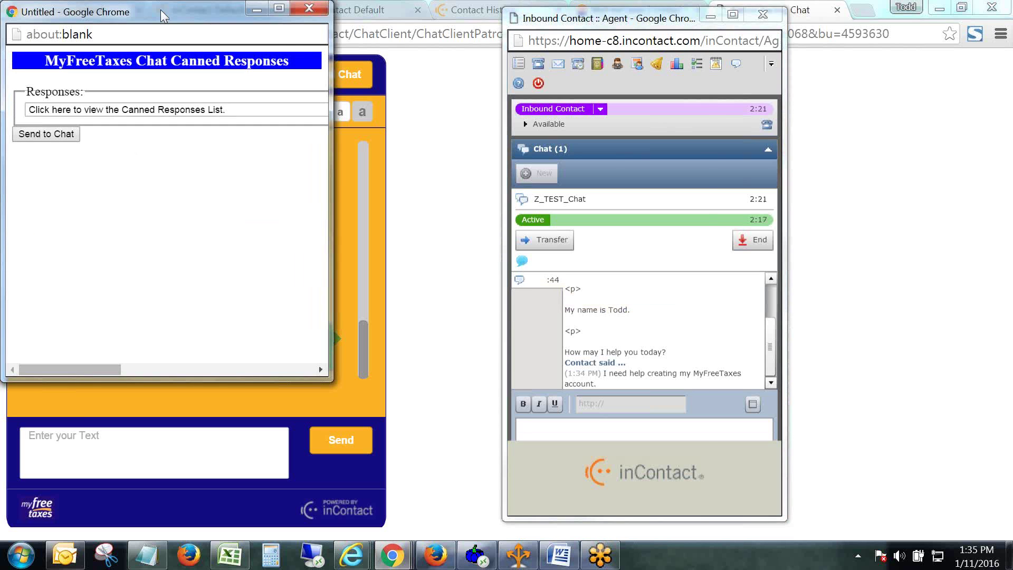
{"action": "left_click_drag", "start_coordinate": [161, 9], "coordinate": [608, 80]}
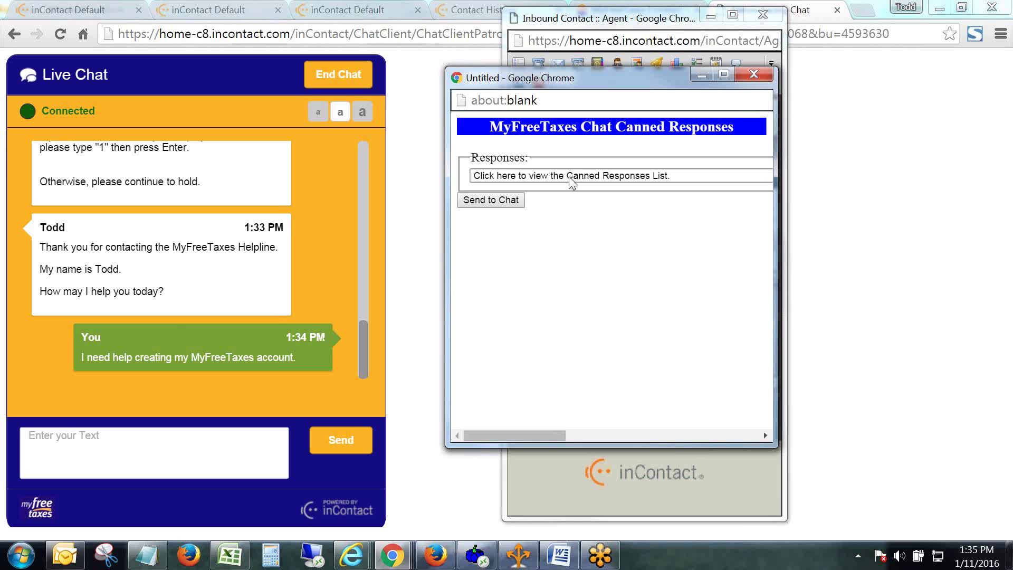
{"action": "left_click_drag", "start_coordinate": [557, 434], "coordinate": [509, 436]}
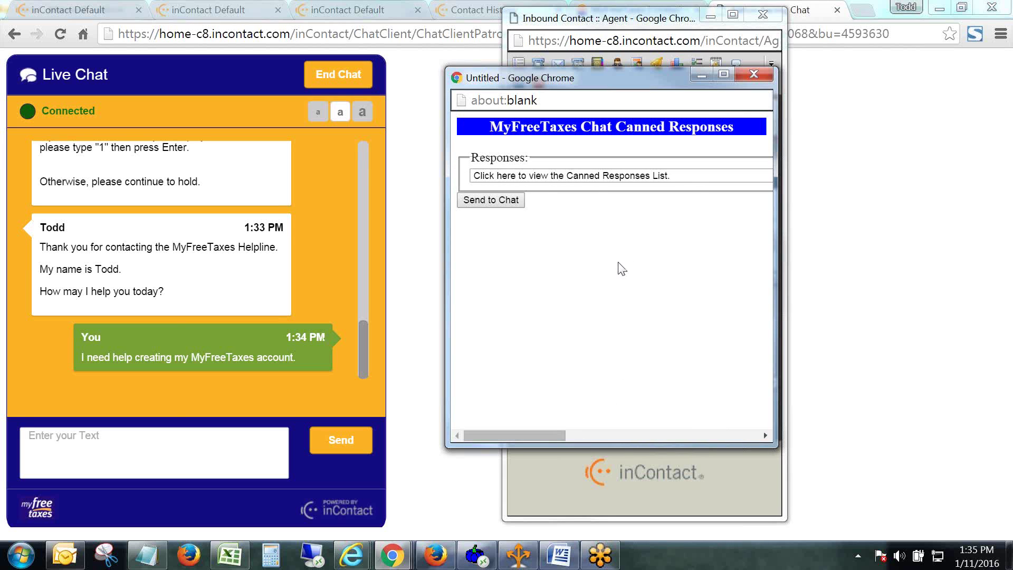
{"action": "left_click", "coordinate": [679, 179]}
{"action": "left_click_drag", "start_coordinate": [645, 79], "coordinate": [199, 60]}
{"action": "left_click", "coordinate": [248, 161]}
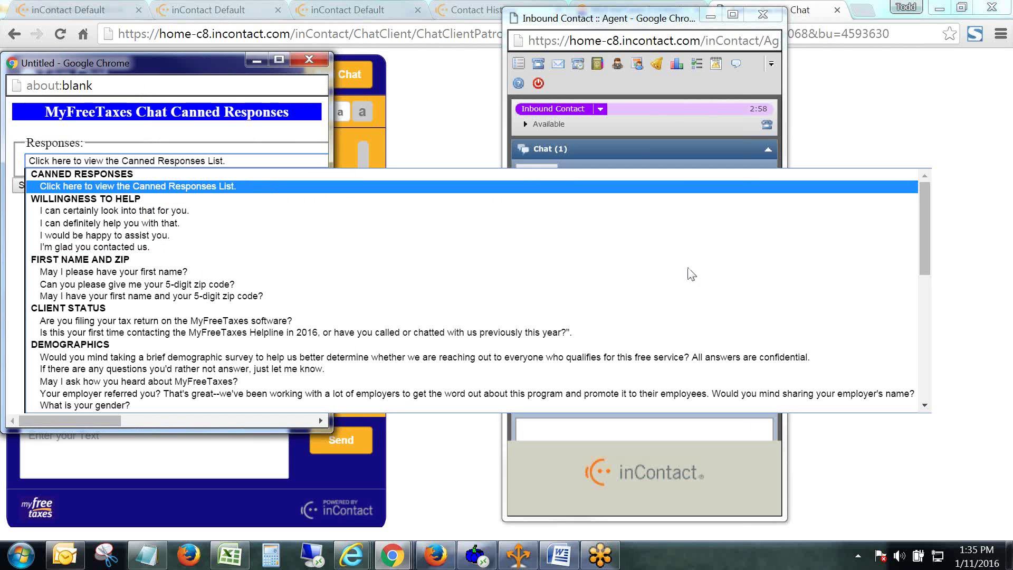
{"action": "mouse_move", "coordinate": [926, 242]}
{"action": "left_mouse_down"}
{"action": "mouse_move", "coordinate": [935, 388]}
{"action": "mouse_move", "coordinate": [934, 236]}
{"action": "left_mouse_up"}
Close the dropdown so the canned responses window can return over the patron chat.
{"action": "left_click", "coordinate": [427, 126]}
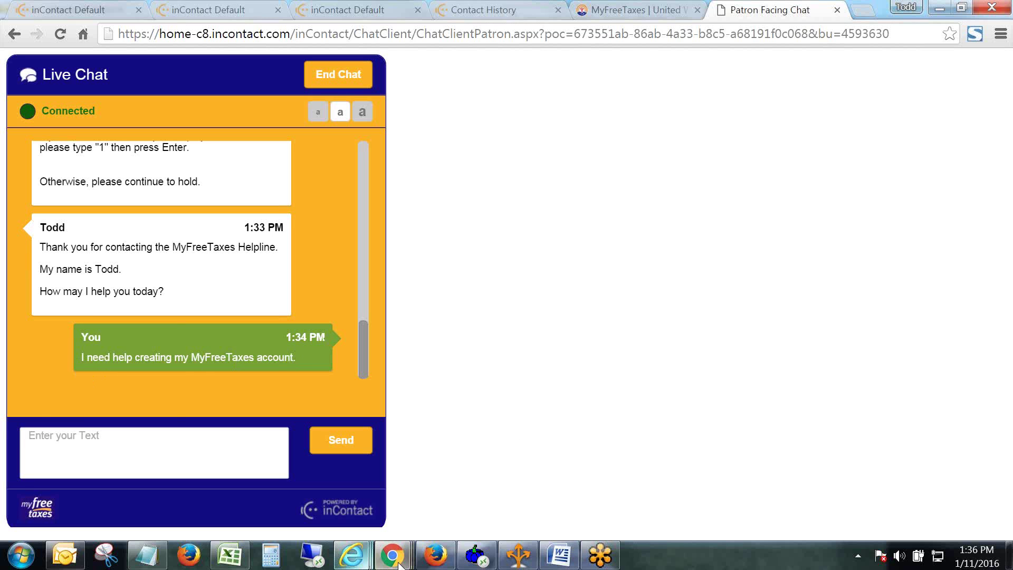
Bring the canned responses window forward and select 'I can definitely help you with that.'.
{"action": "mouse_move", "coordinate": [398, 564]}
{"action": "left_click", "coordinate": [674, 502]}
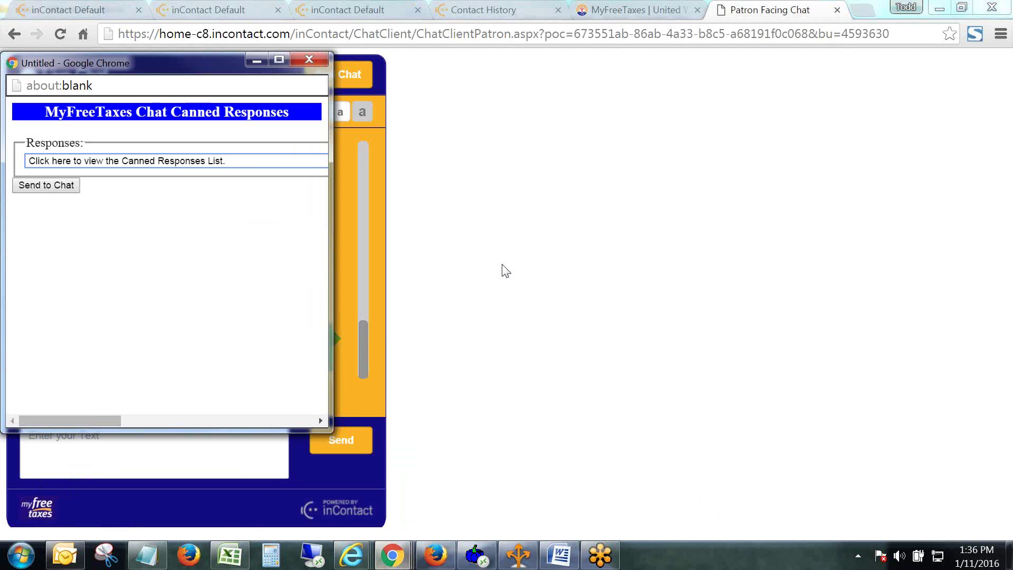
{"action": "left_click", "coordinate": [240, 161]}
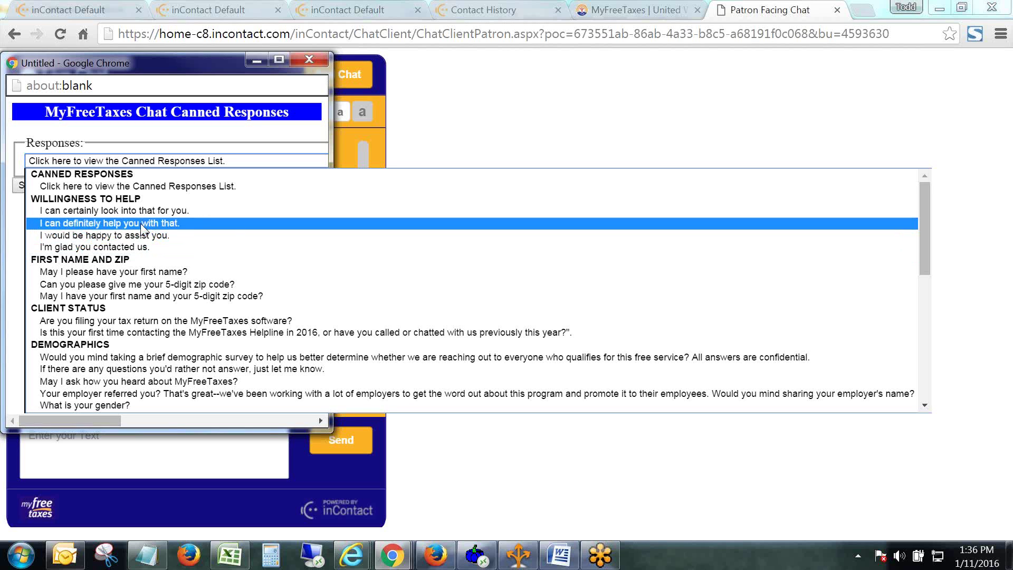
{"action": "left_click", "coordinate": [141, 223]}
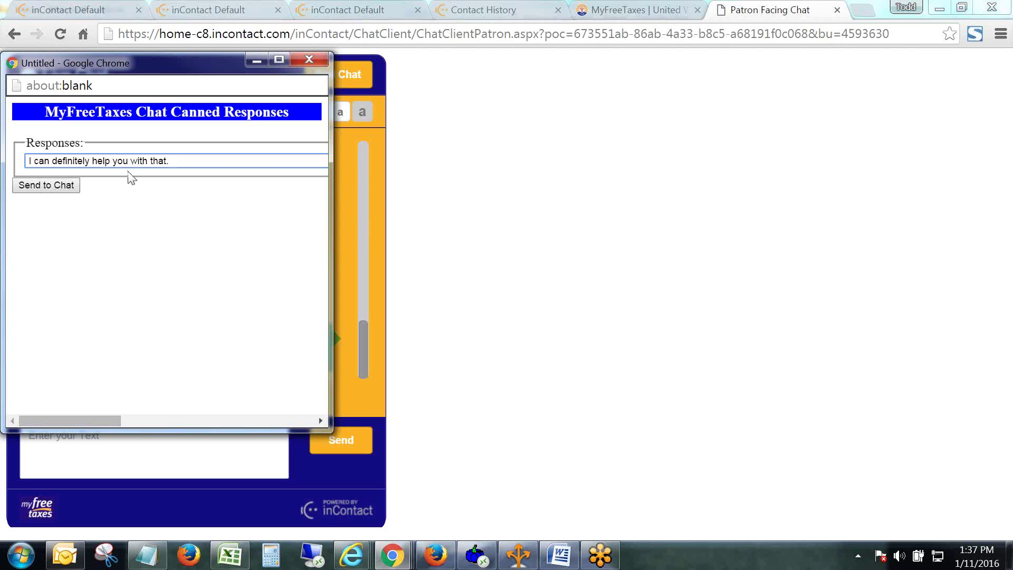
Change the choice to 'Are you still there?' and send it to the patron.
{"action": "left_click", "coordinate": [158, 163]}
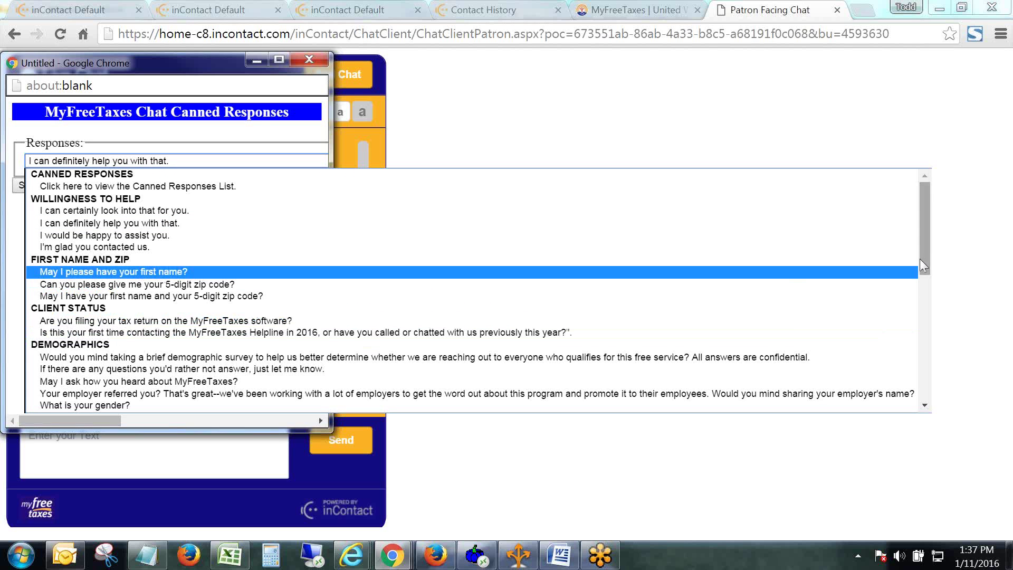
{"action": "left_click_drag", "start_coordinate": [927, 261], "coordinate": [943, 393]}
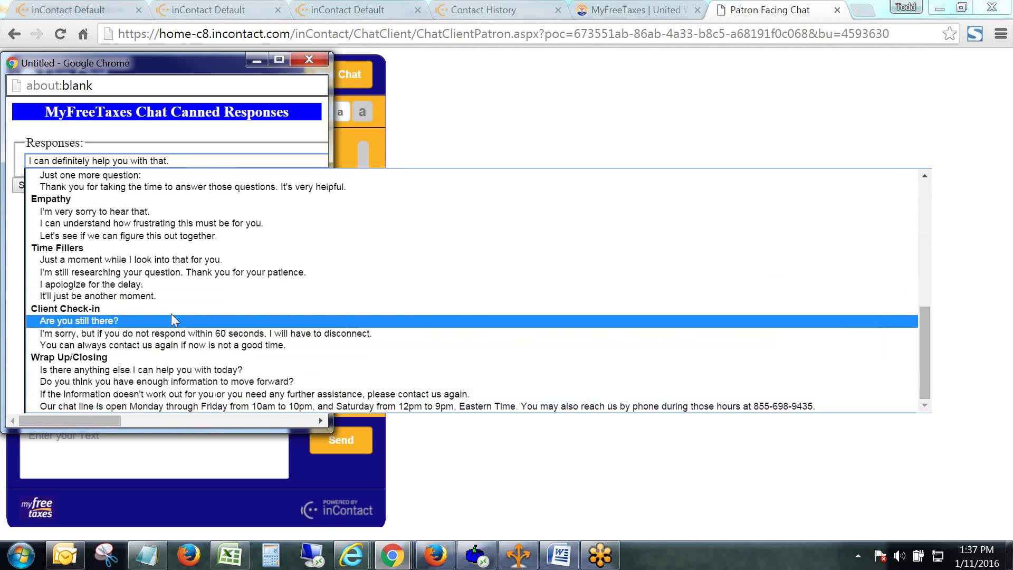
{"action": "left_click", "coordinate": [143, 323]}
{"action": "left_click", "coordinate": [46, 187]}
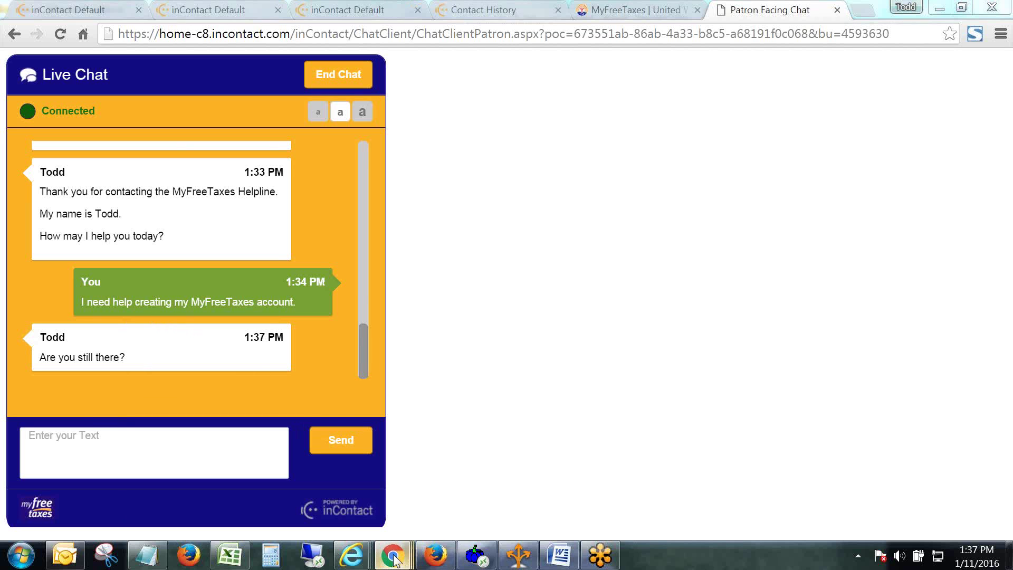
From the agent window, send the canned reply 'I can definitely help you with that.' to the patron.
{"action": "mouse_move", "coordinate": [392, 555]}
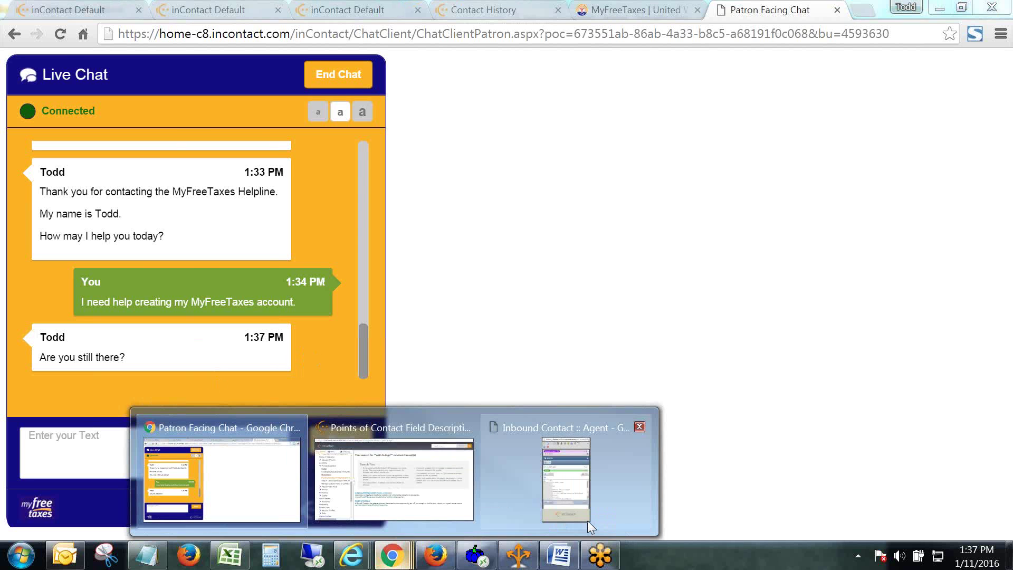
{"action": "left_click", "coordinate": [587, 520]}
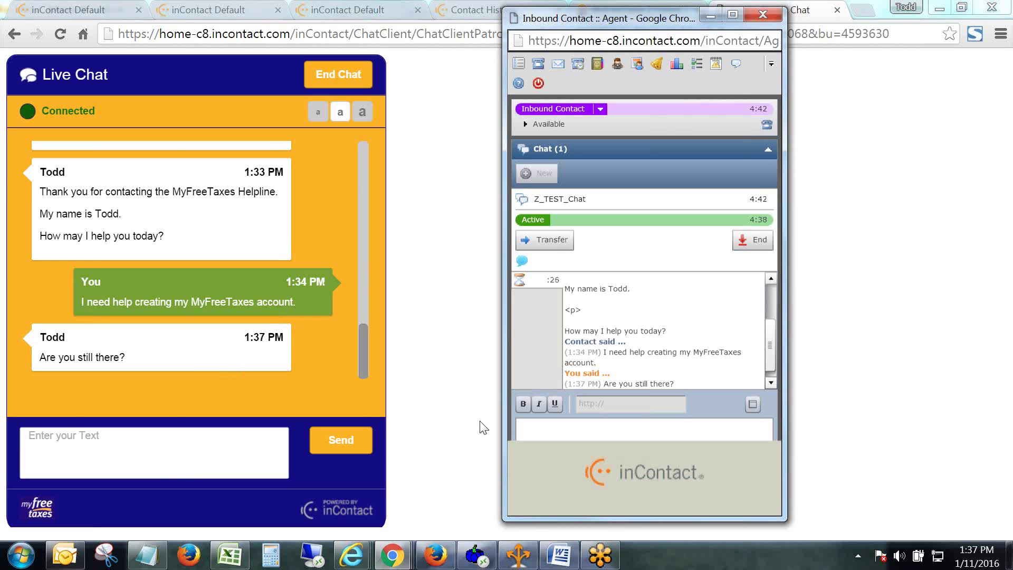
{"action": "left_click", "coordinate": [565, 297]}
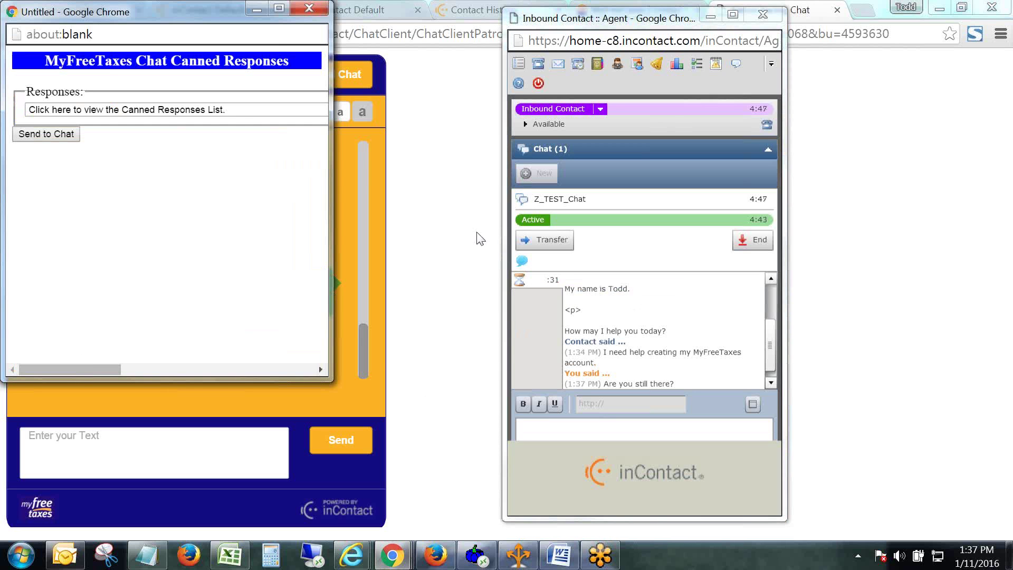
{"action": "left_click", "coordinate": [233, 111]}
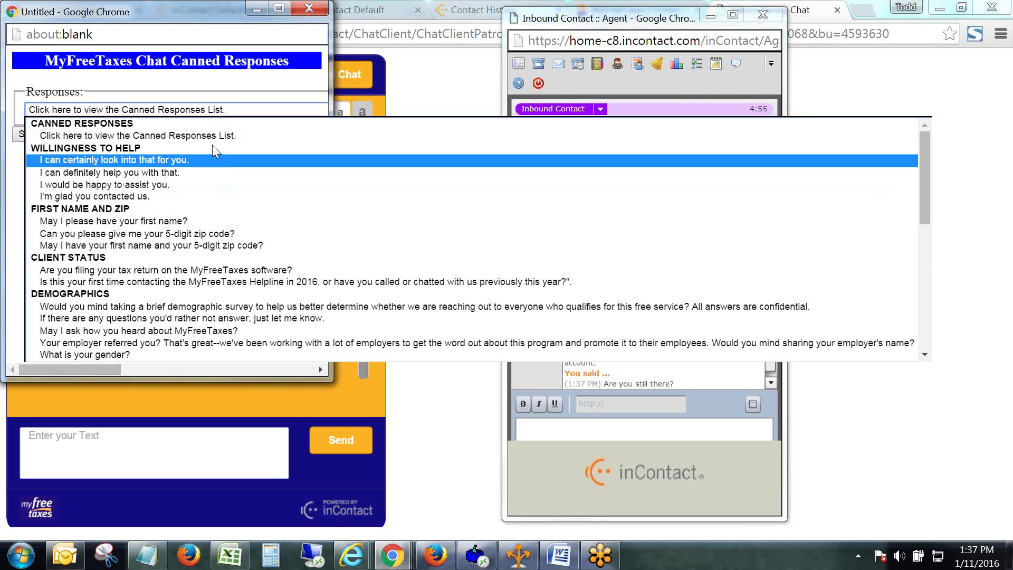
{"action": "left_click", "coordinate": [164, 172]}
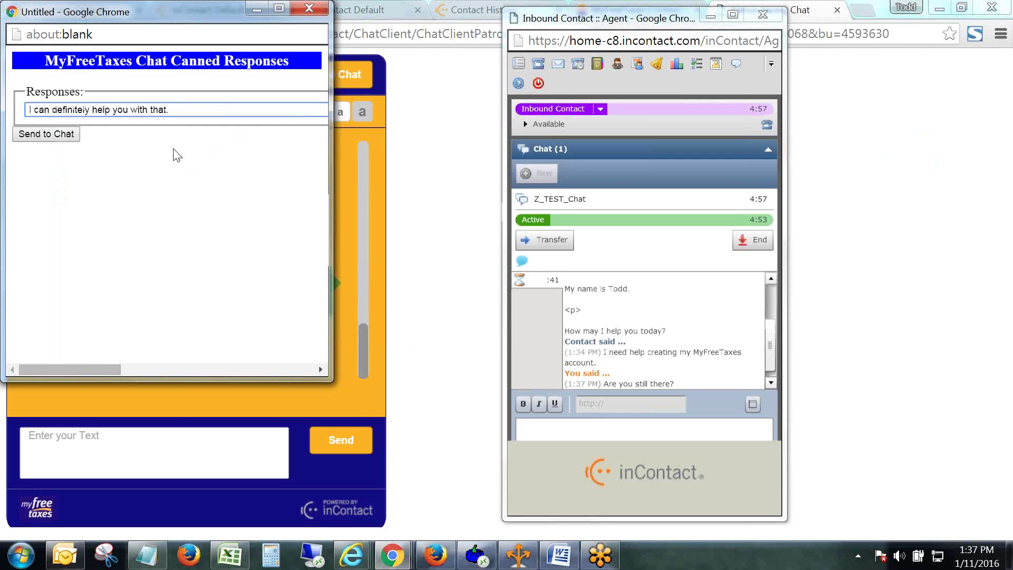
{"action": "left_click", "coordinate": [53, 135]}
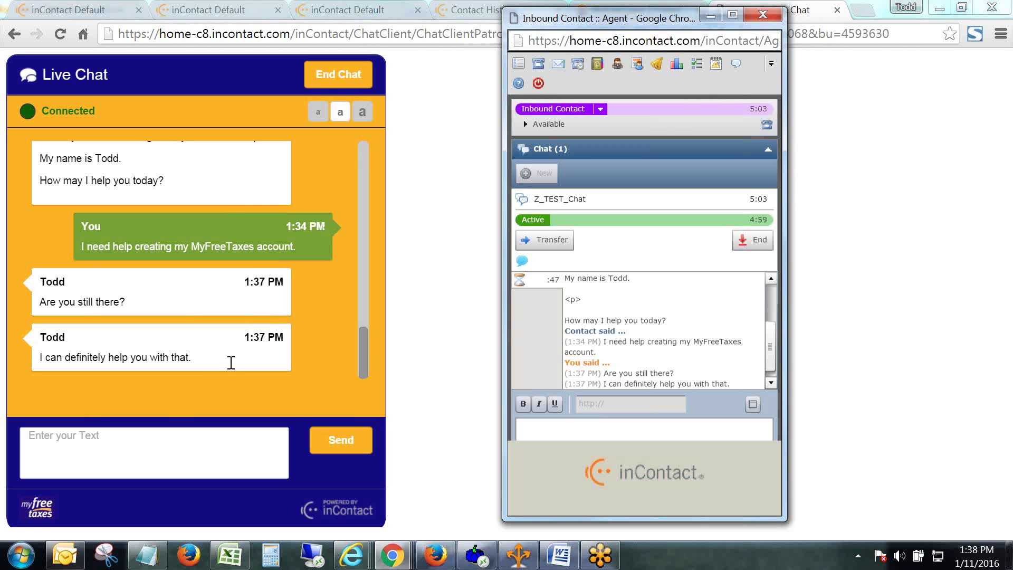
{"action": "left_click", "coordinate": [268, 452]}
Send the canned response 'May I please have your first name?' to the patron, then switch to the patron's chat.
{"action": "mouse_move", "coordinate": [392, 555]}
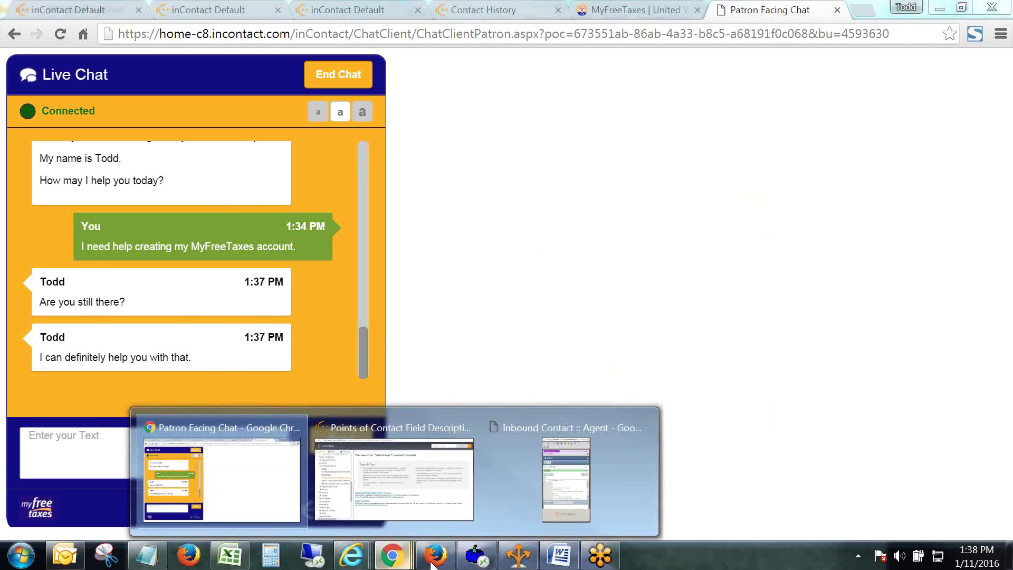
{"action": "left_click", "coordinate": [561, 509]}
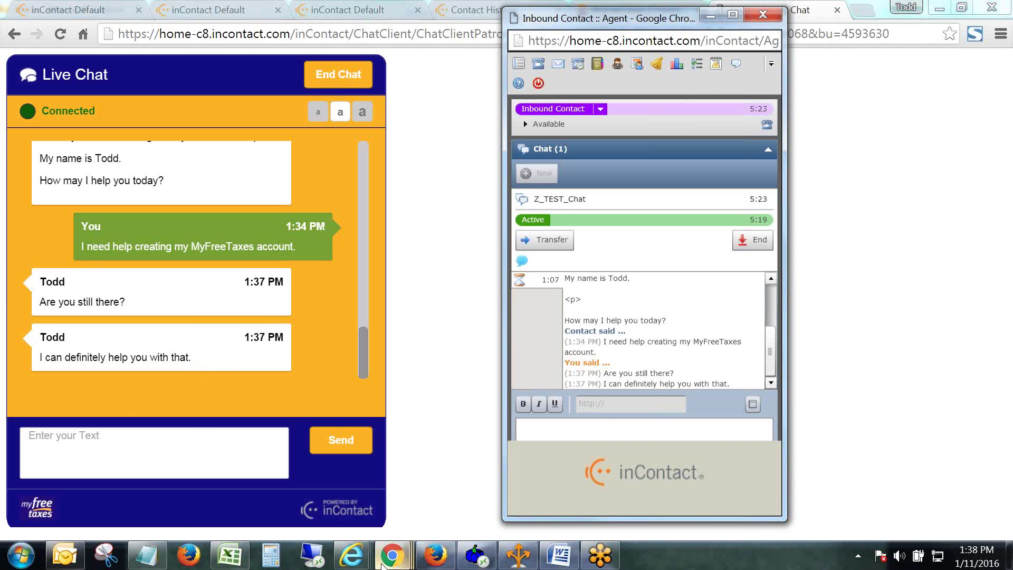
{"action": "mouse_move", "coordinate": [392, 554]}
{"action": "left_click", "coordinate": [569, 514]}
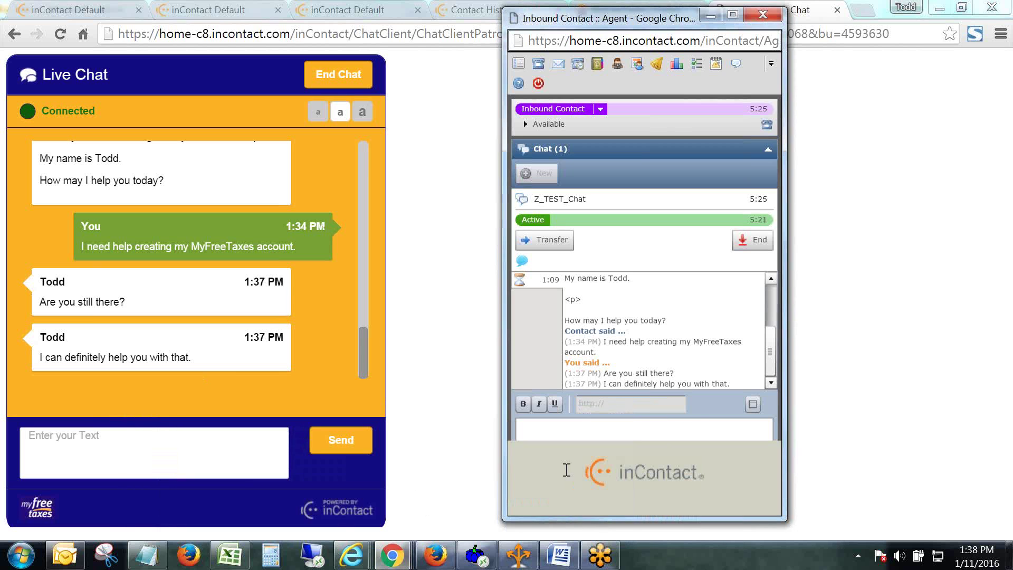
{"action": "left_click", "coordinate": [522, 262]}
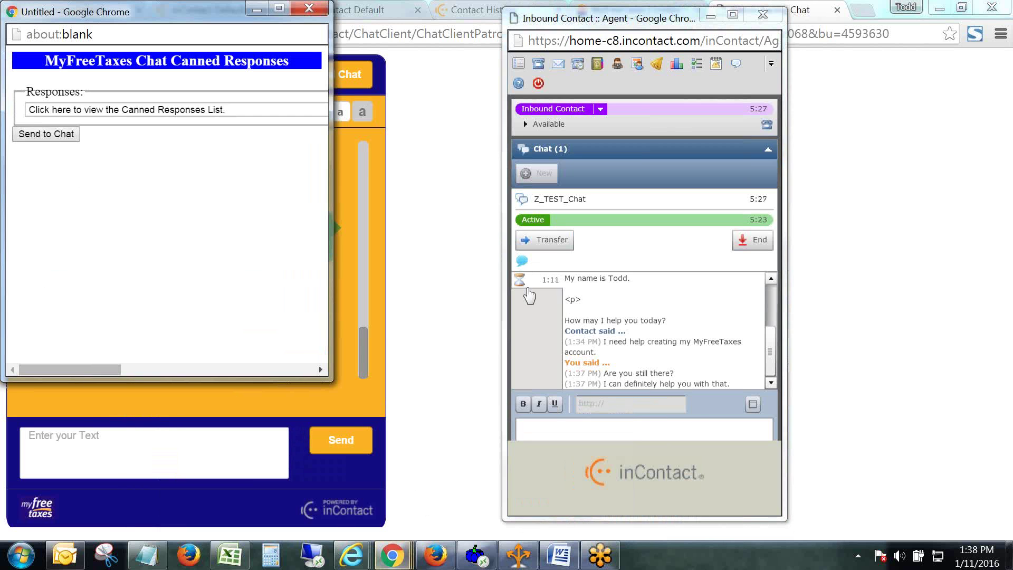
{"action": "left_click", "coordinate": [263, 109]}
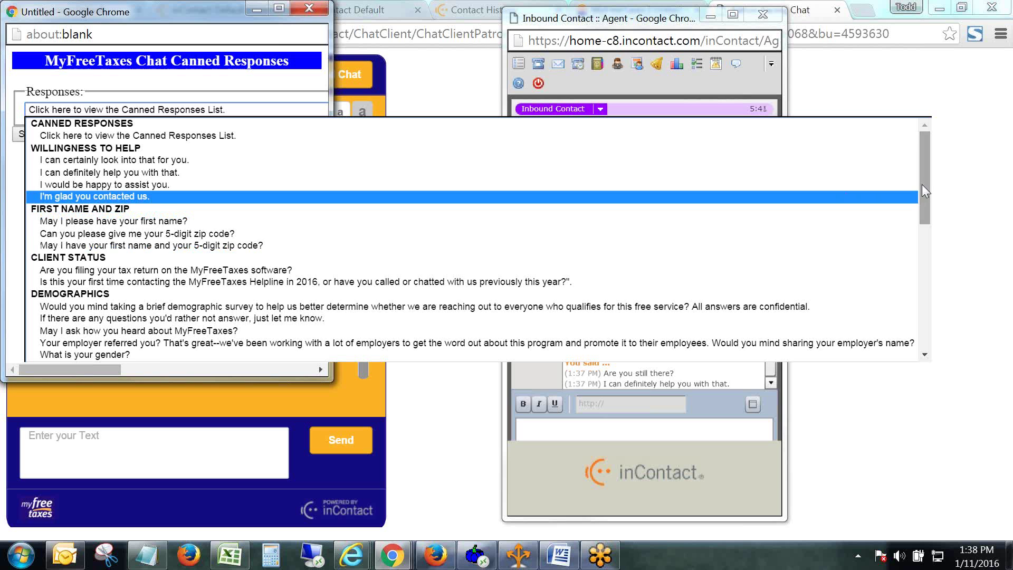
{"action": "left_click_drag", "start_coordinate": [922, 188], "coordinate": [922, 324]}
{"action": "left_click_drag", "start_coordinate": [924, 285], "coordinate": [923, 178]}
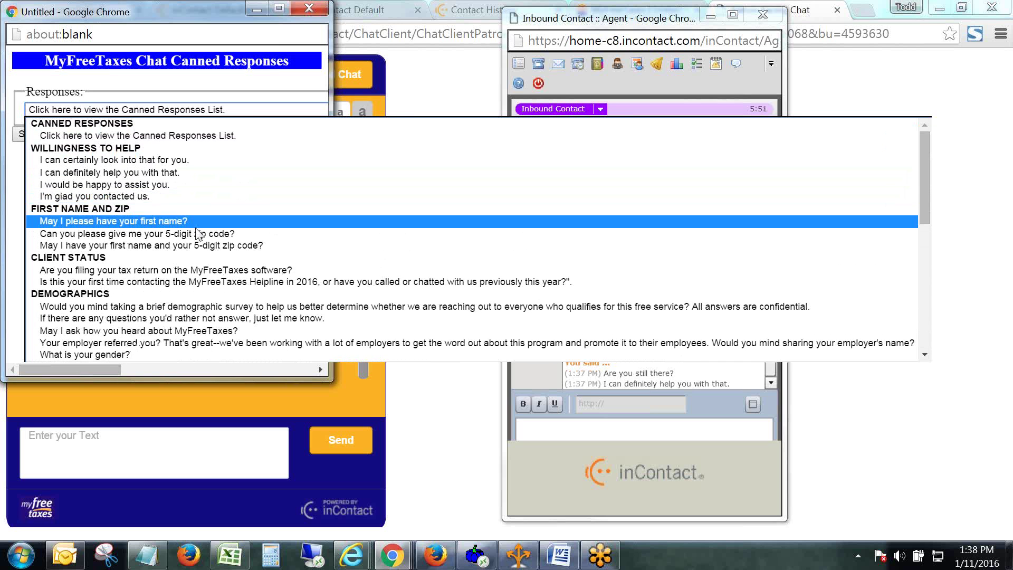
{"action": "left_click", "coordinate": [141, 221]}
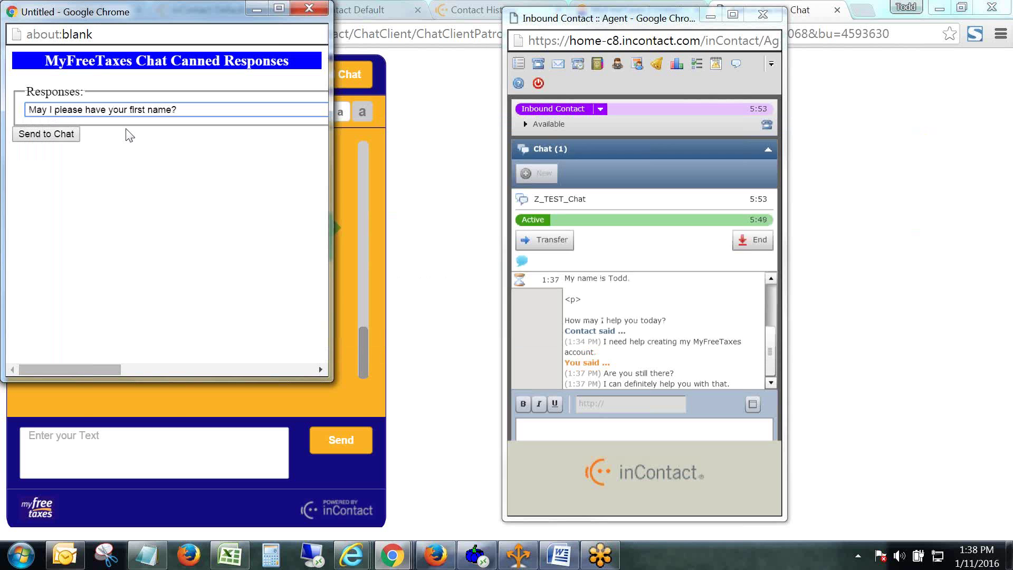
{"action": "left_click", "coordinate": [57, 135]}
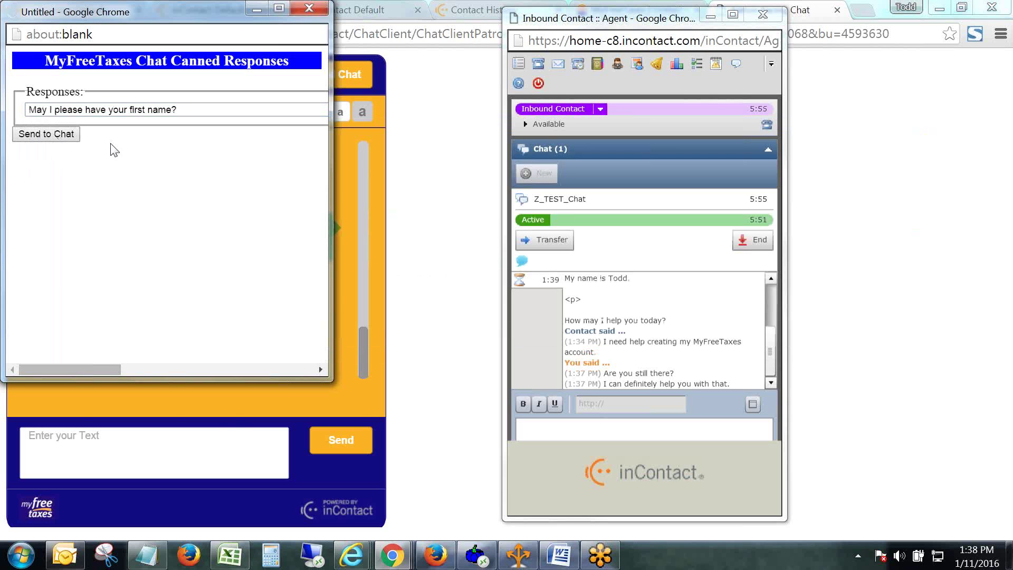
{"action": "left_click", "coordinate": [140, 464]}
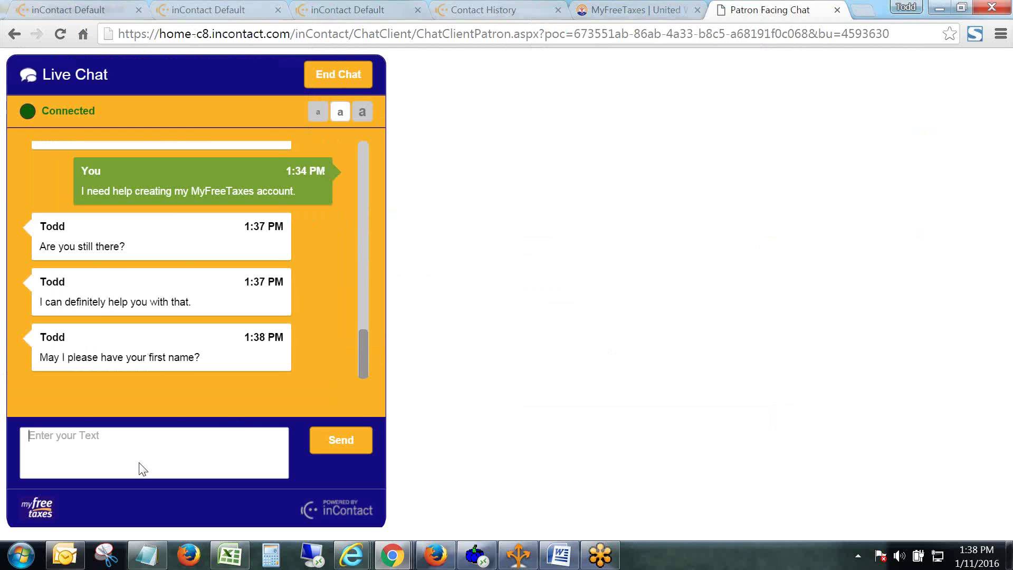
Post the patron's first-name reply, then send the canned 5-digit zip code question from the agent console.
{"action": "type", "text": "Todd"}
{"action": "key", "text": "Return"}
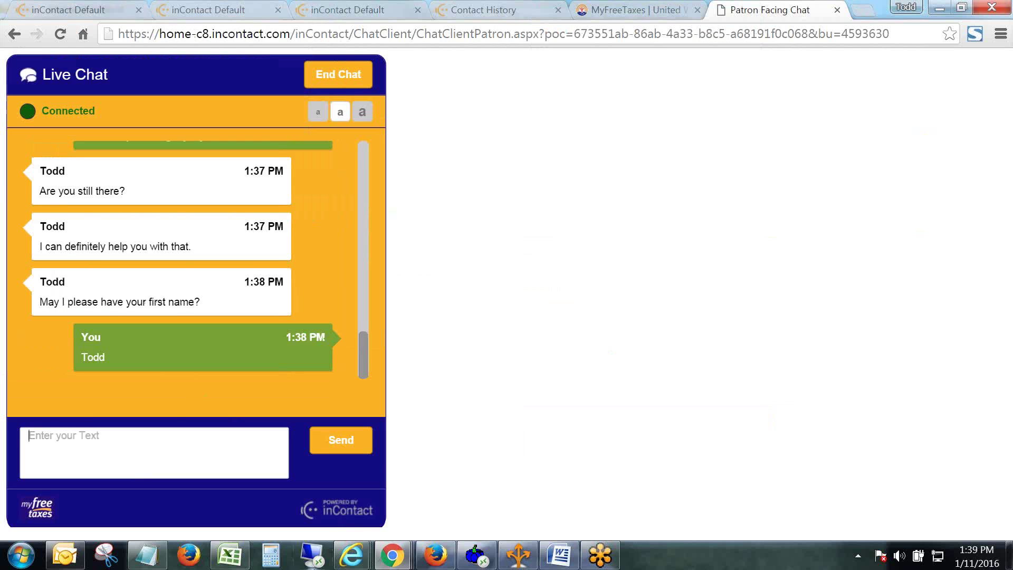
{"action": "mouse_move", "coordinate": [391, 554]}
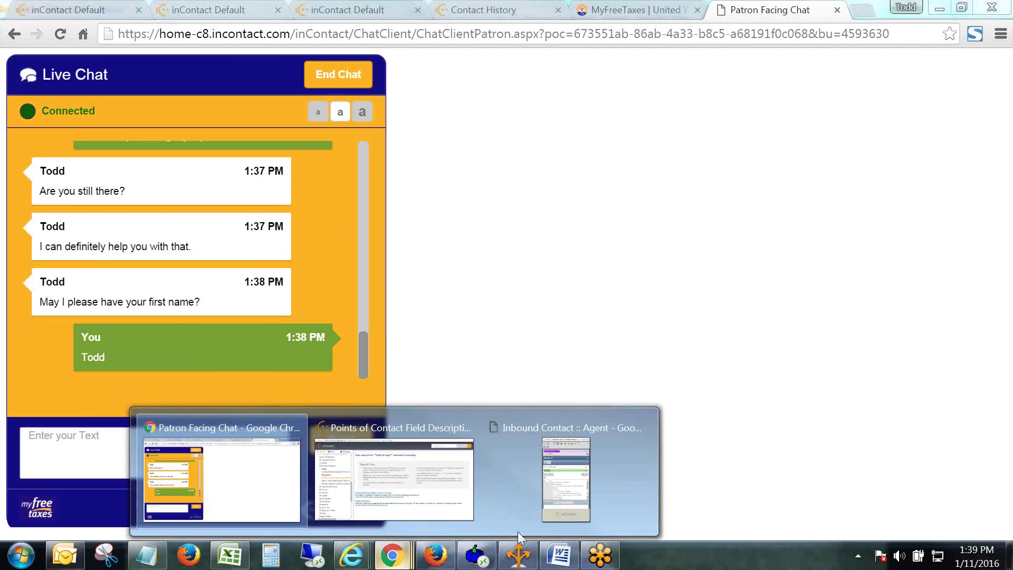
{"action": "left_click", "coordinate": [564, 464]}
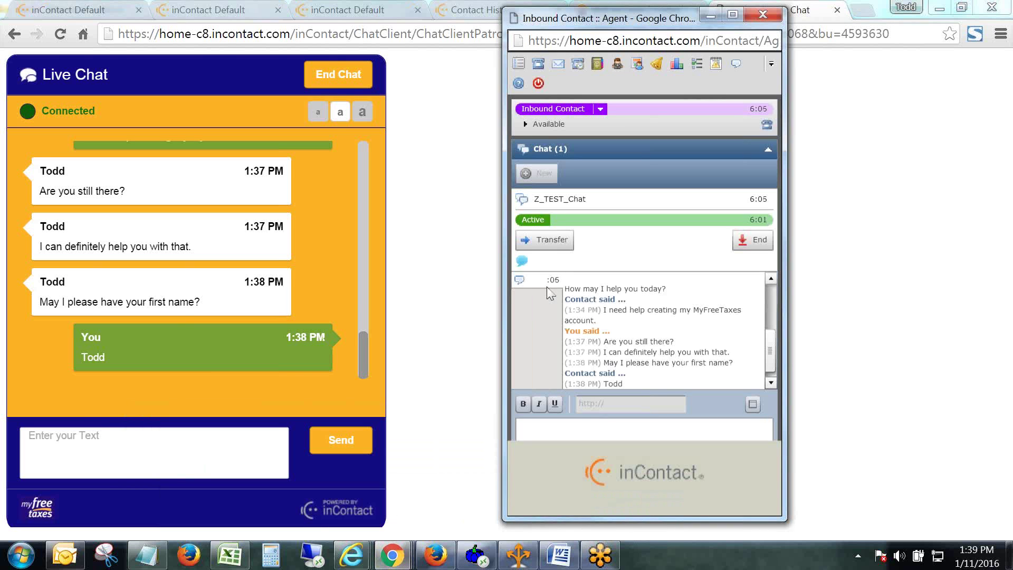
{"action": "left_click", "coordinate": [522, 261]}
{"action": "left_click", "coordinate": [262, 111]}
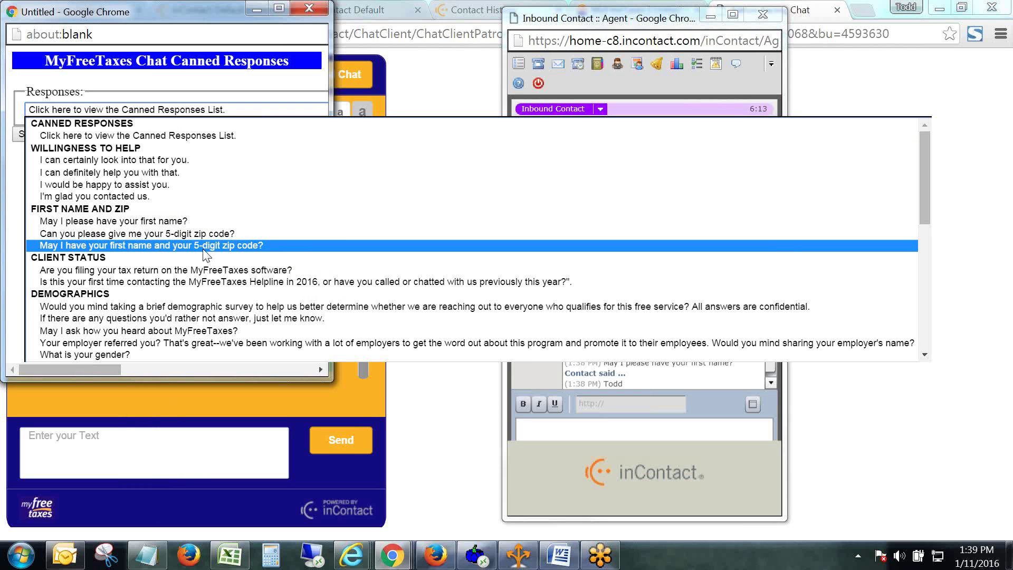
{"action": "left_click", "coordinate": [125, 233]}
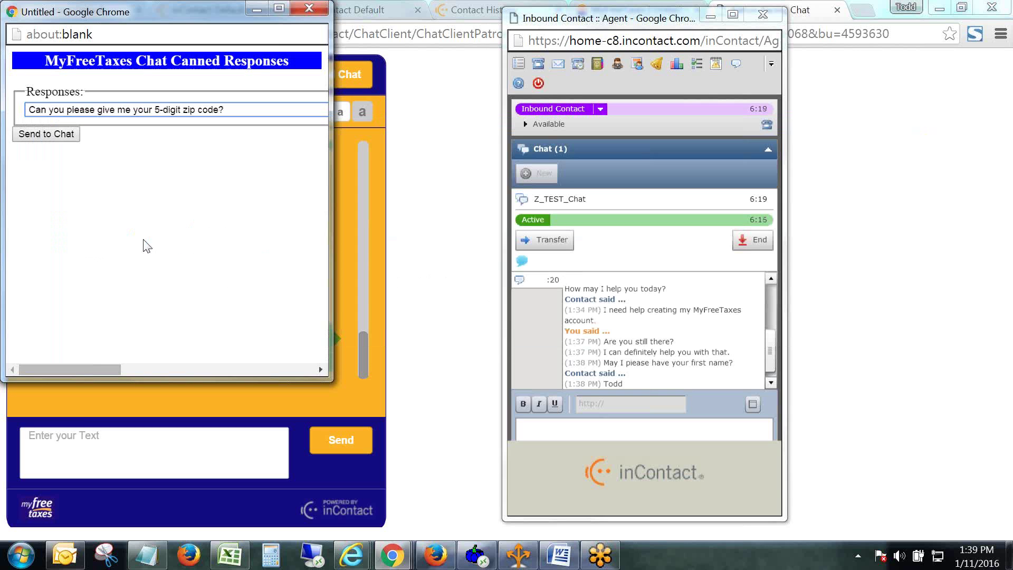
{"action": "left_click", "coordinate": [46, 134]}
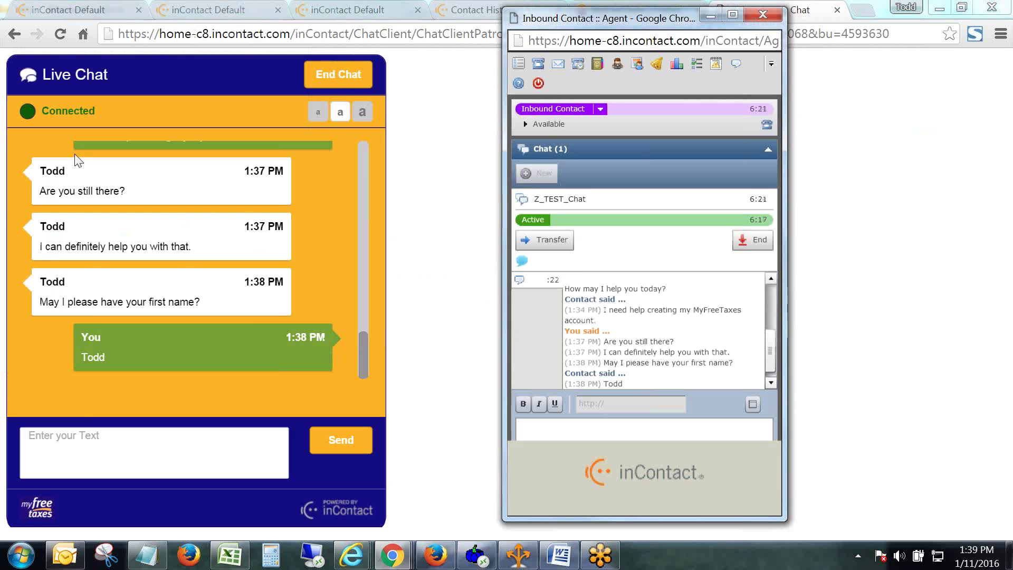
Answer as the patron with their 5-digit zip code.
{"action": "left_click", "coordinate": [160, 442]}
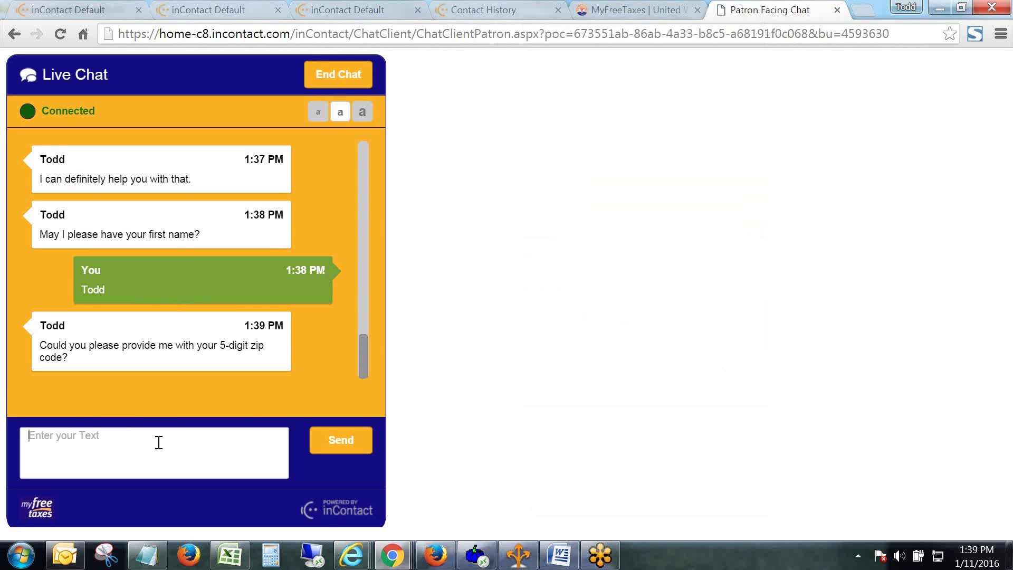
{"action": "type", "text": "44113"}
{"action": "key", "text": "Return"}
Send the agent message 'Is that Cleveland, Ohio?' to the patron.
{"action": "mouse_move", "coordinate": [392, 555]}
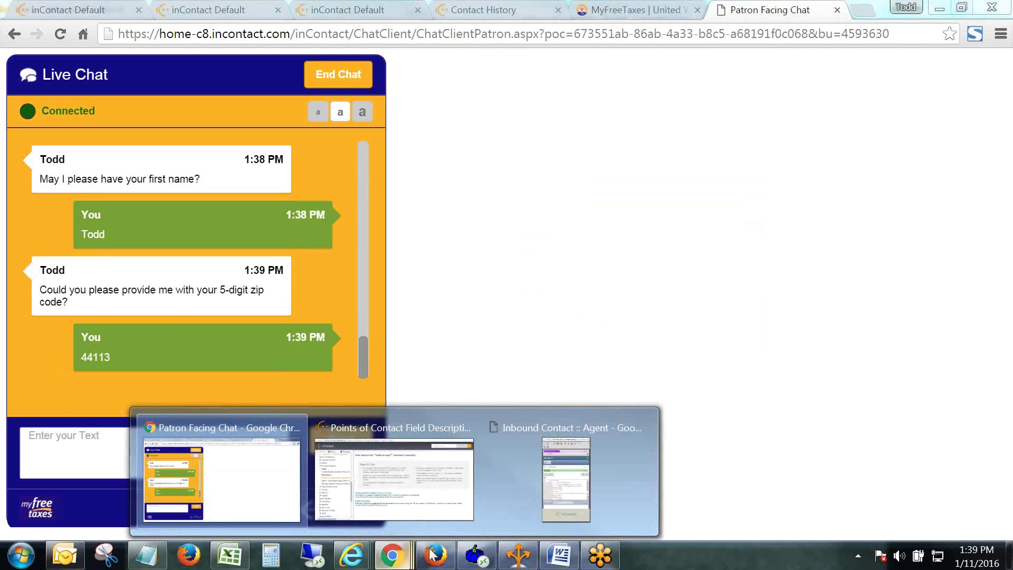
{"action": "left_click", "coordinate": [579, 517]}
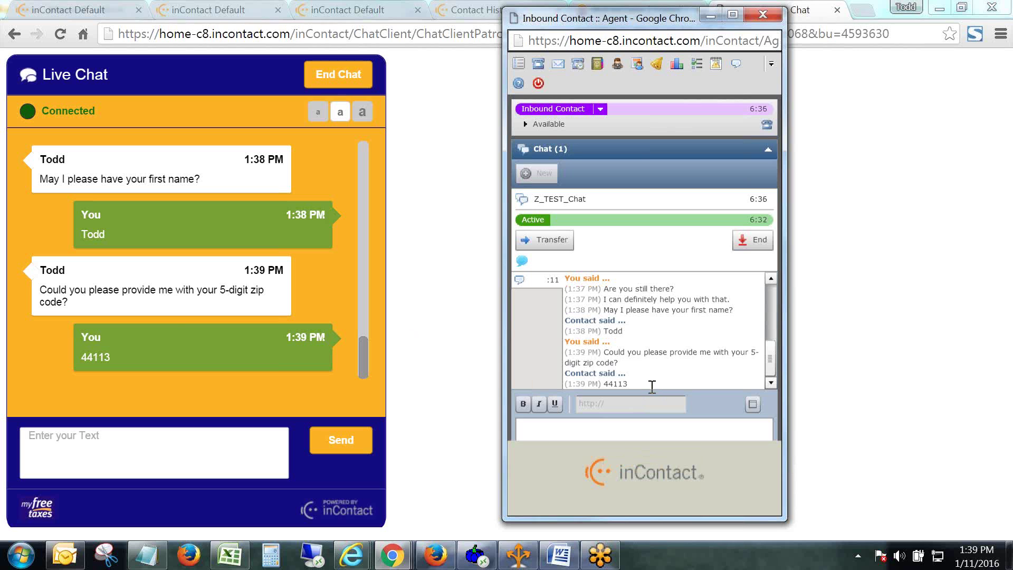
{"action": "left_click", "coordinate": [616, 426]}
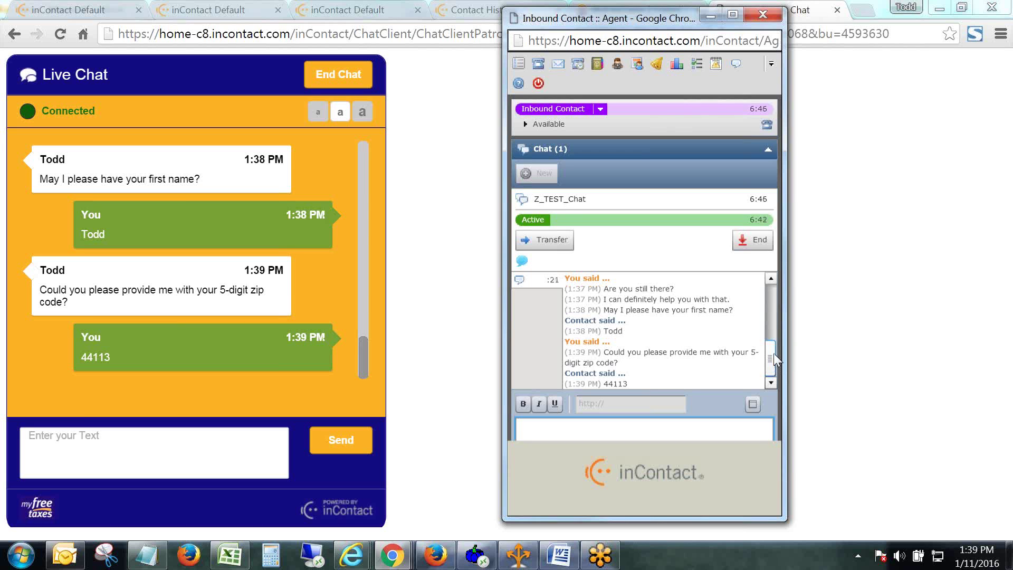
{"action": "type", "text": "Is that Cleveland, Ohio"}
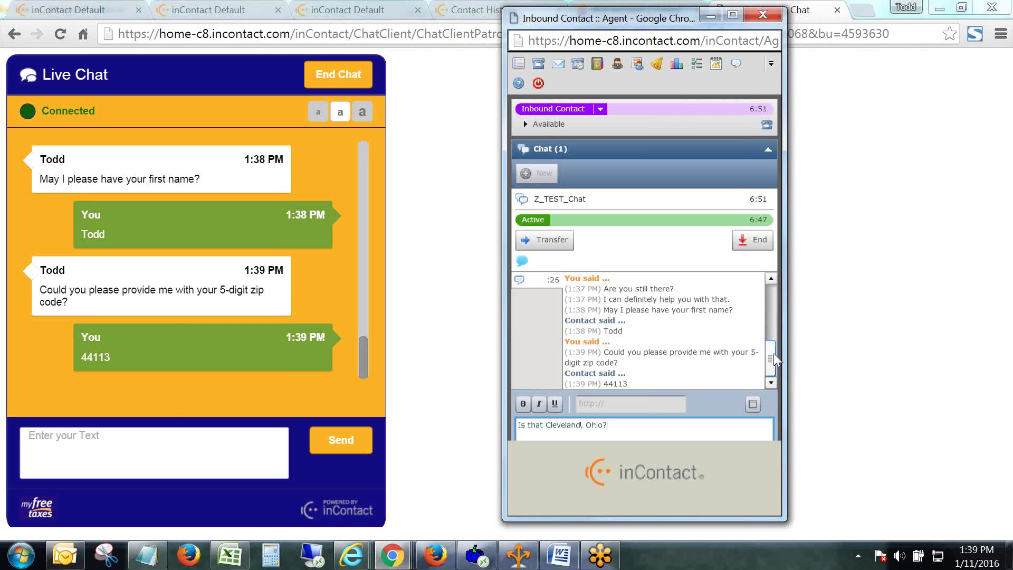
{"action": "type", "text": "?"}
{"action": "key", "text": "Return"}
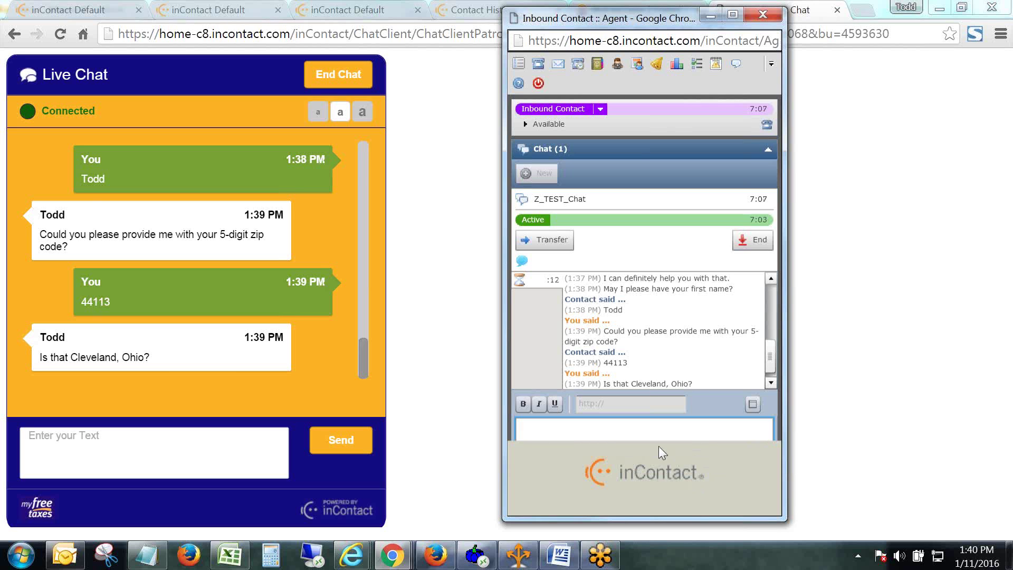
Expand the agent's message box to fill the panel.
{"action": "left_click", "coordinate": [600, 437]}
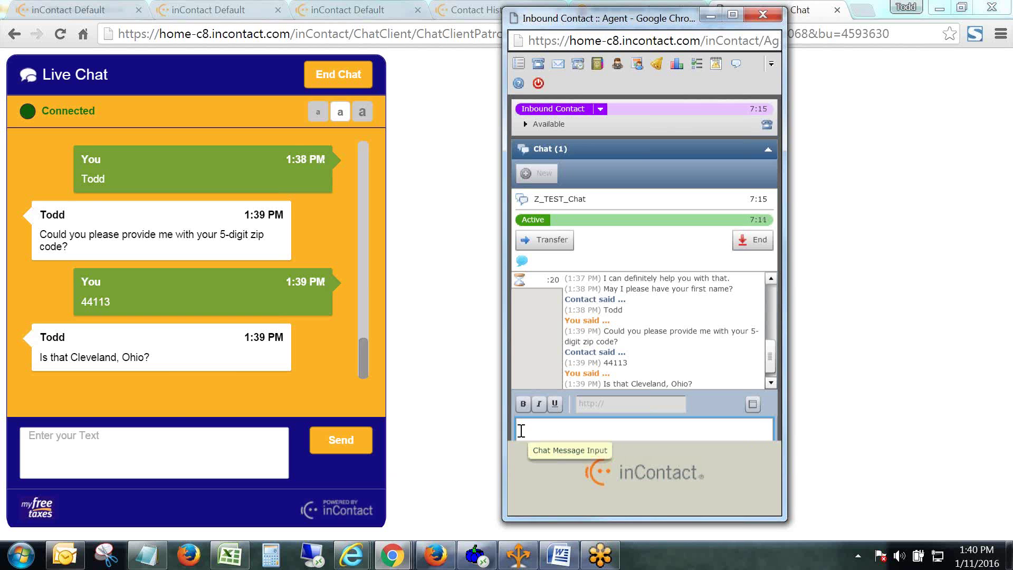
{"action": "left_click", "coordinate": [765, 425]}
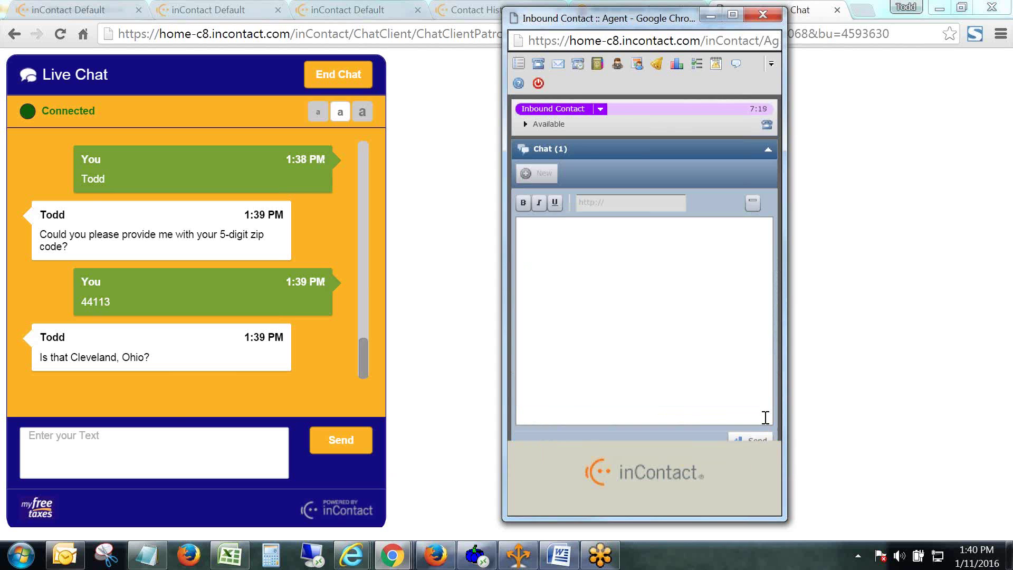
{"action": "left_click", "coordinate": [555, 237]}
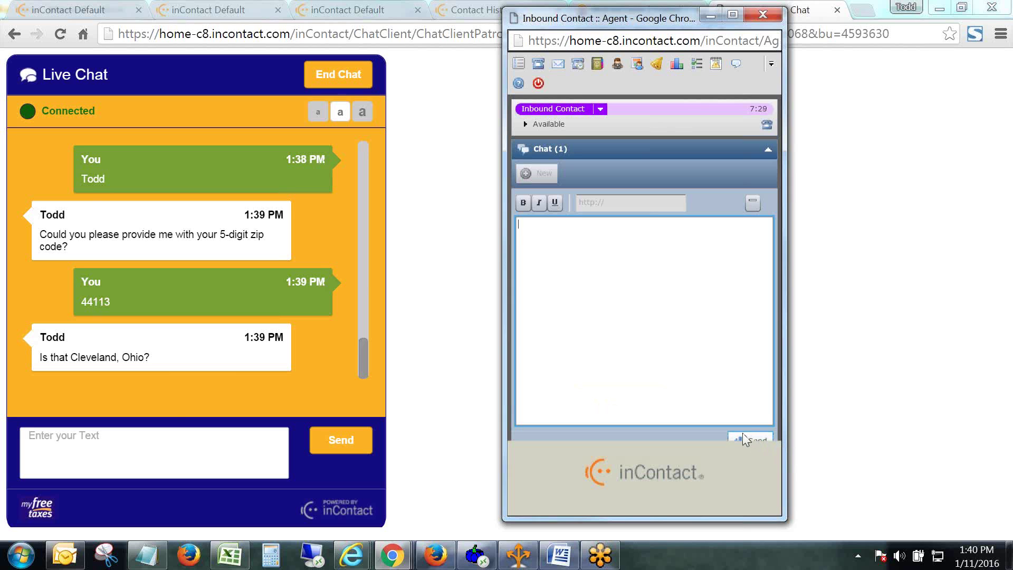
{"action": "left_click", "coordinate": [682, 323]}
Reply 'Yes' as the patron to confirm Cleveland, Ohio.
{"action": "left_click", "coordinate": [135, 492]}
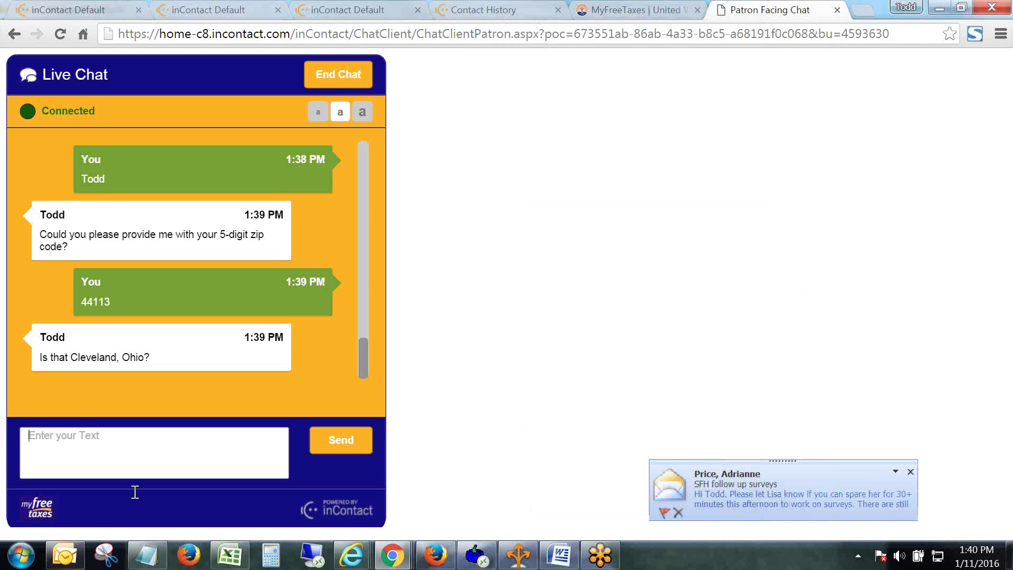
{"action": "type", "text": "Yes"}
{"action": "key", "text": "Return"}
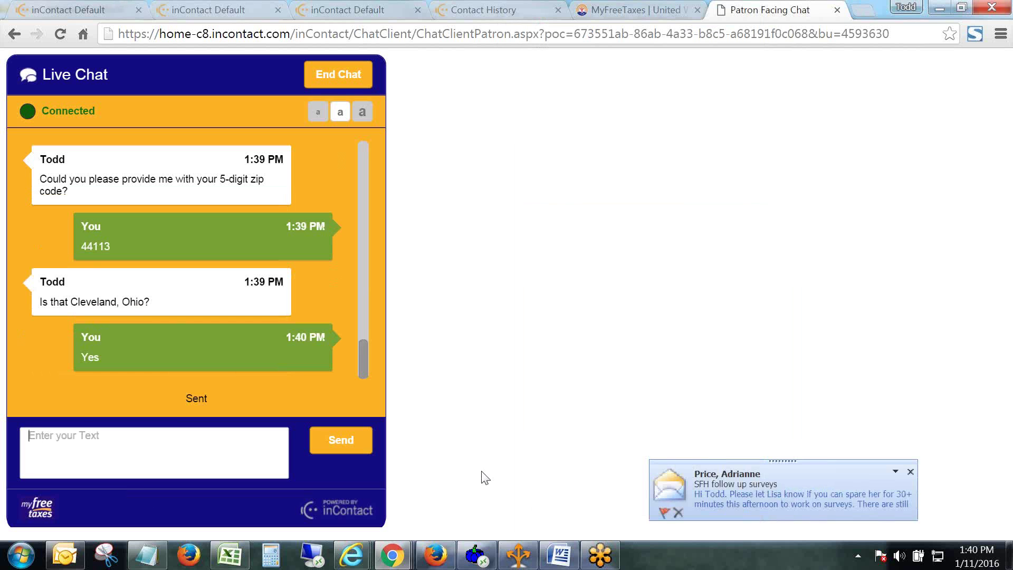
Dismiss the Outlook mail notification and bring the Inbound Contact agent console forward.
{"action": "left_click", "coordinate": [910, 471]}
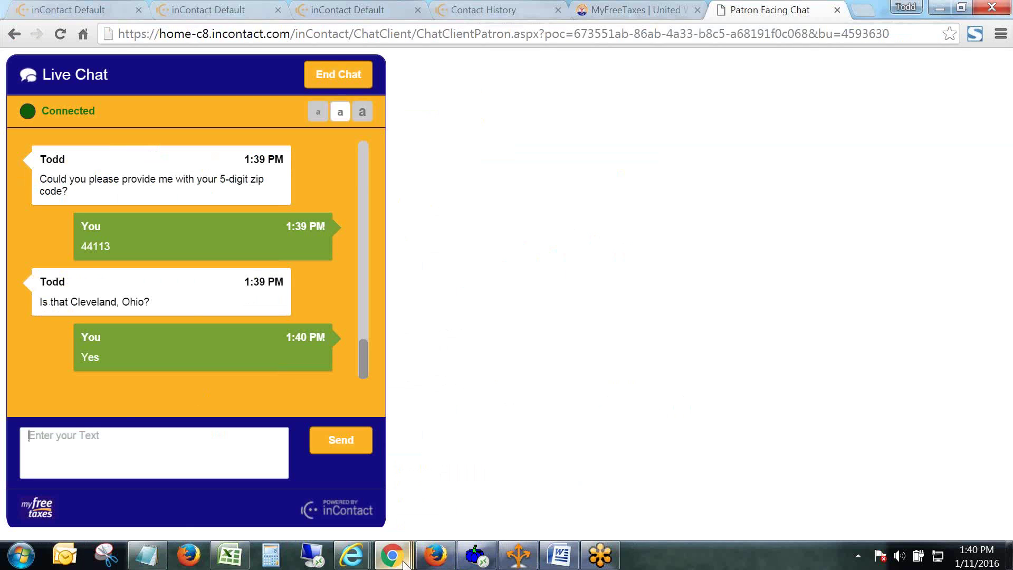
{"action": "mouse_move", "coordinate": [392, 555]}
{"action": "left_click", "coordinate": [535, 508]}
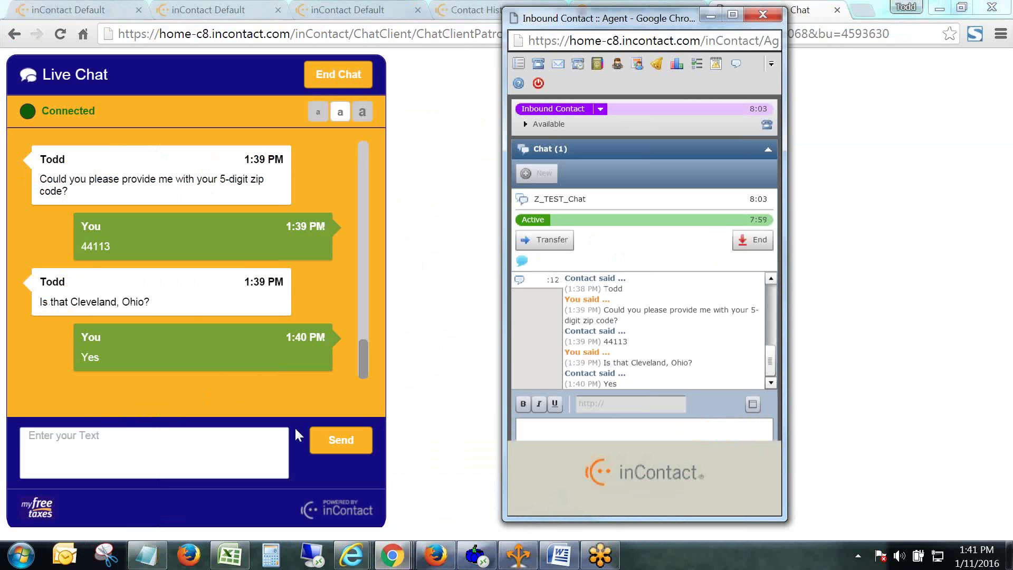
Send the canned brief, confidential demographic survey invitation, then return to the patron's chat.
{"action": "left_click", "coordinate": [522, 261]}
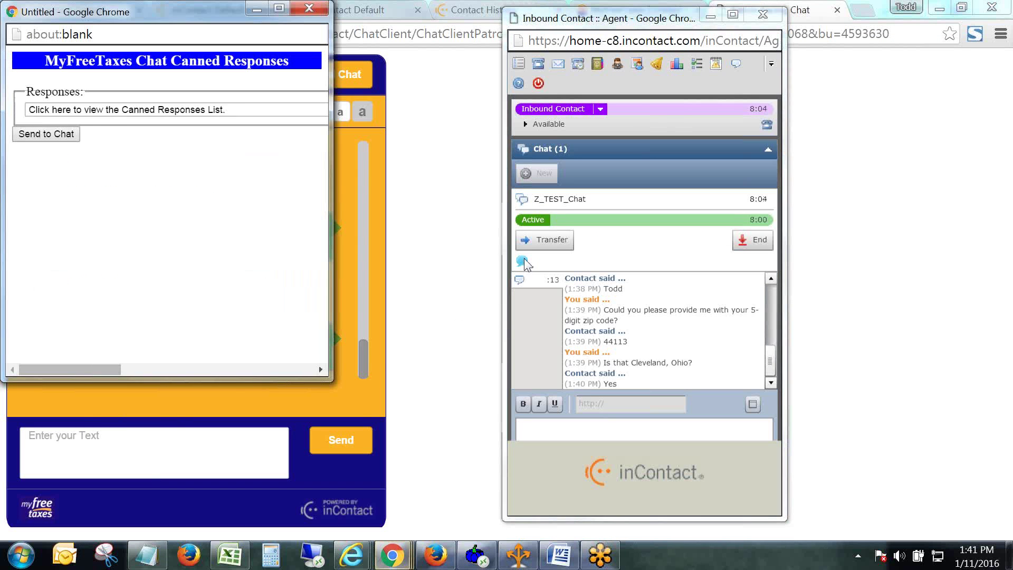
{"action": "left_click", "coordinate": [244, 108]}
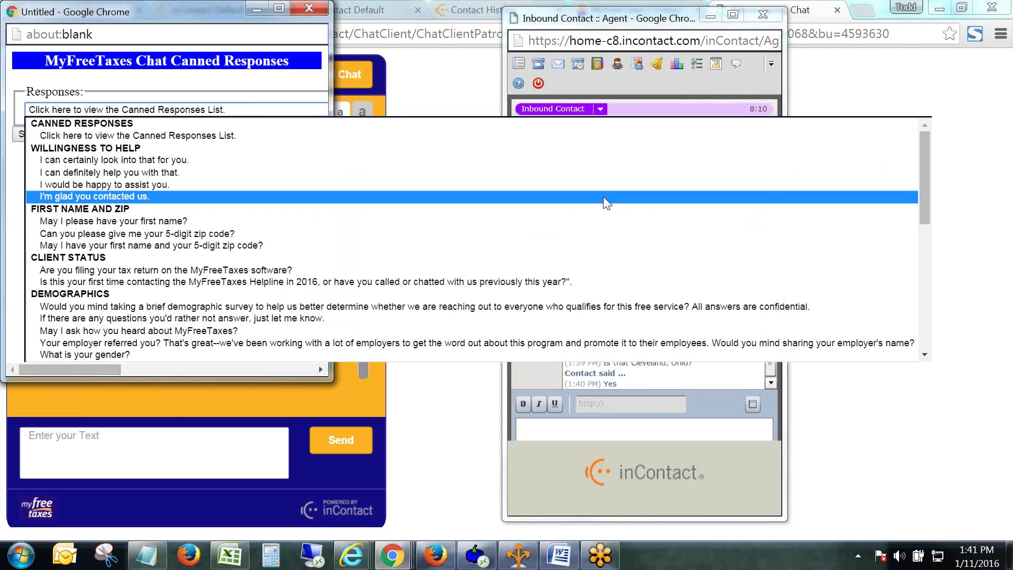
{"action": "left_click_drag", "start_coordinate": [926, 184], "coordinate": [921, 229]}
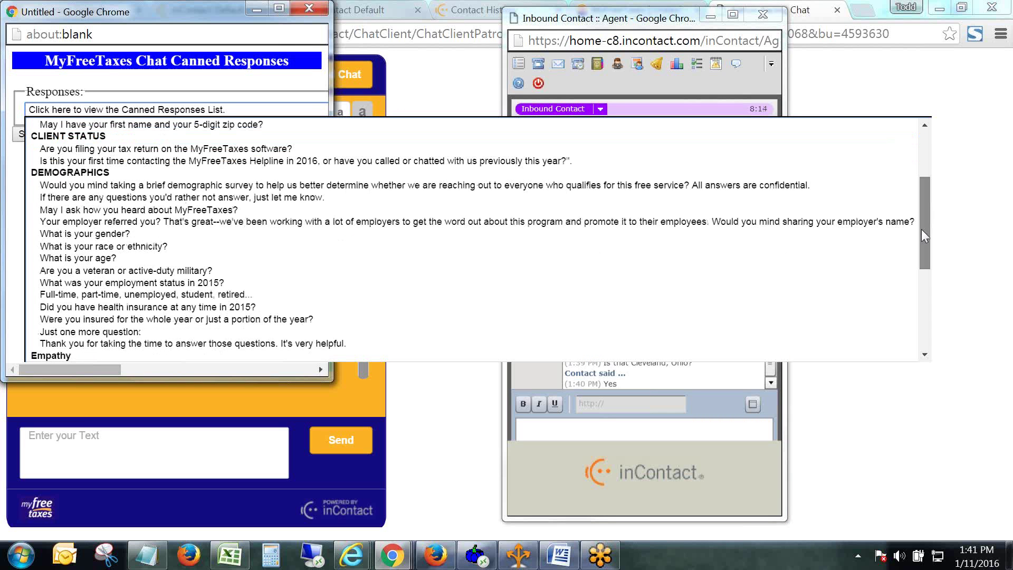
{"action": "left_click", "coordinate": [286, 185]}
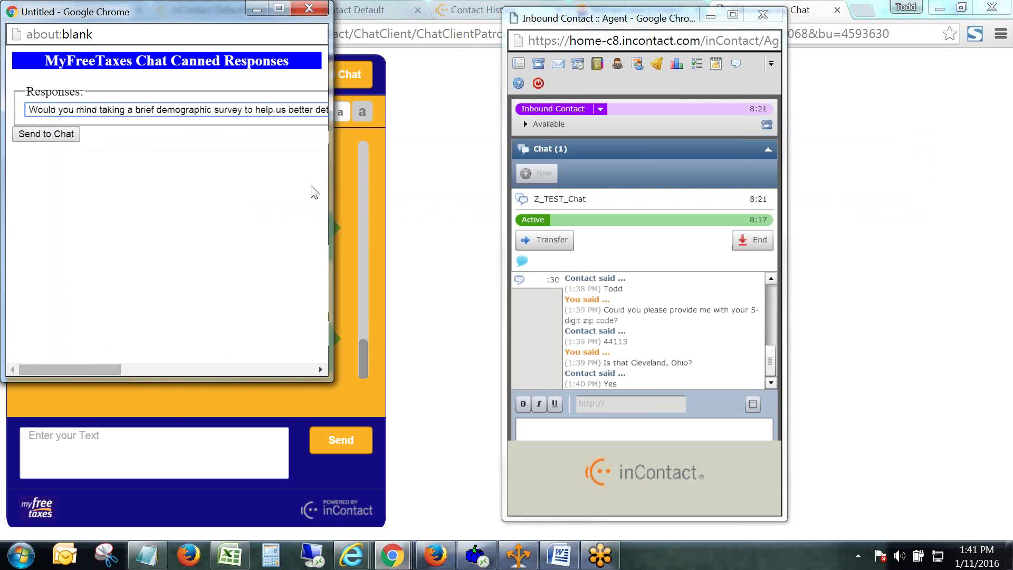
{"action": "left_click", "coordinate": [62, 138]}
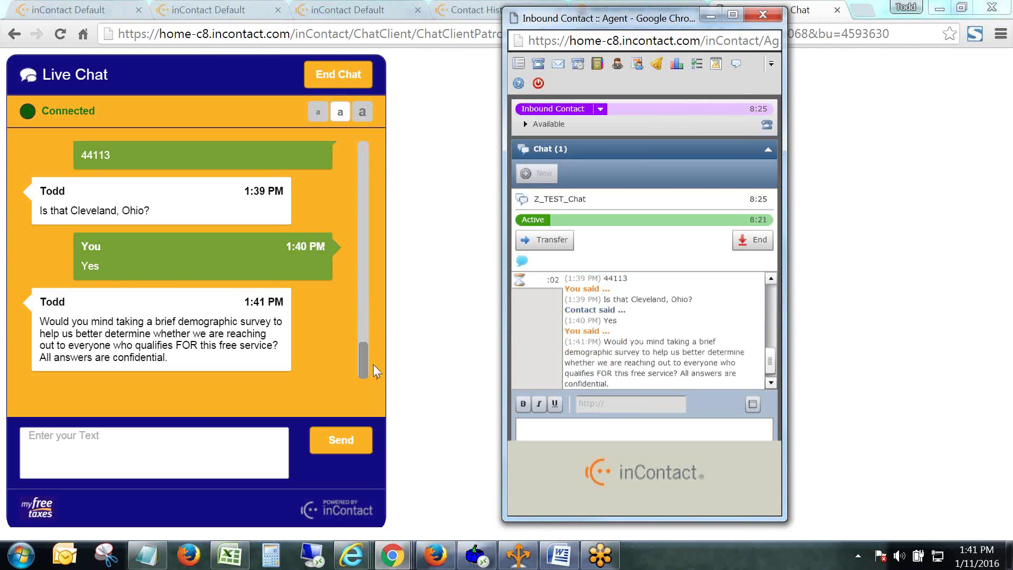
{"action": "left_click", "coordinate": [224, 438]}
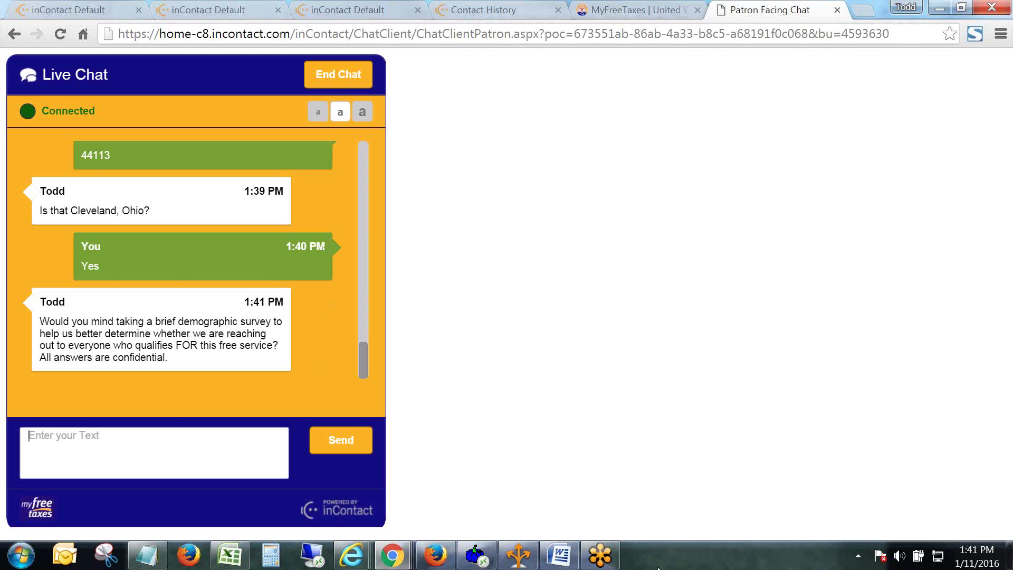
Send the canned question asking if this is the patron's first 2016 MyFreeTaxes Helpline contact.
{"action": "mouse_move", "coordinate": [393, 556]}
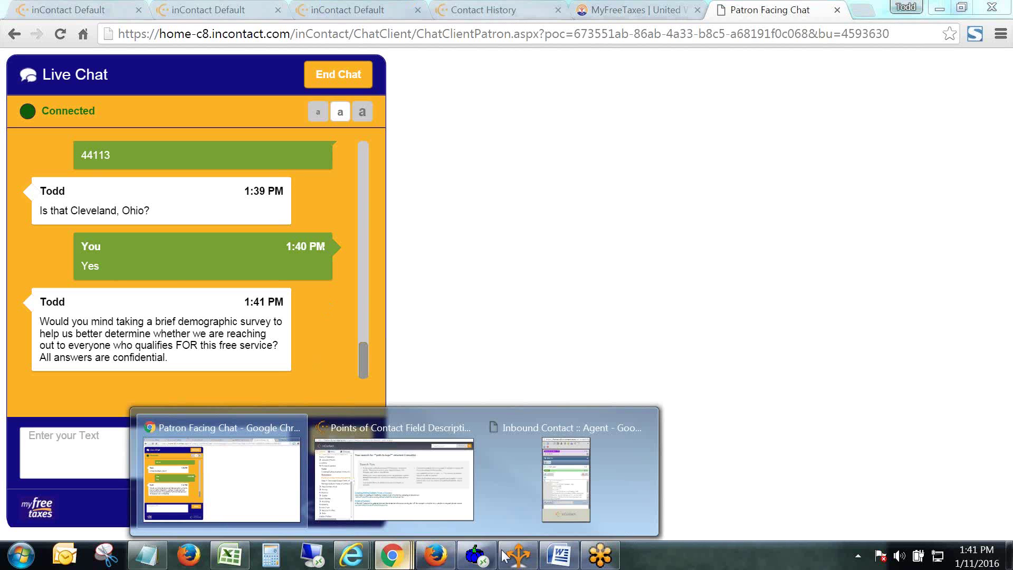
{"action": "left_click", "coordinate": [573, 517]}
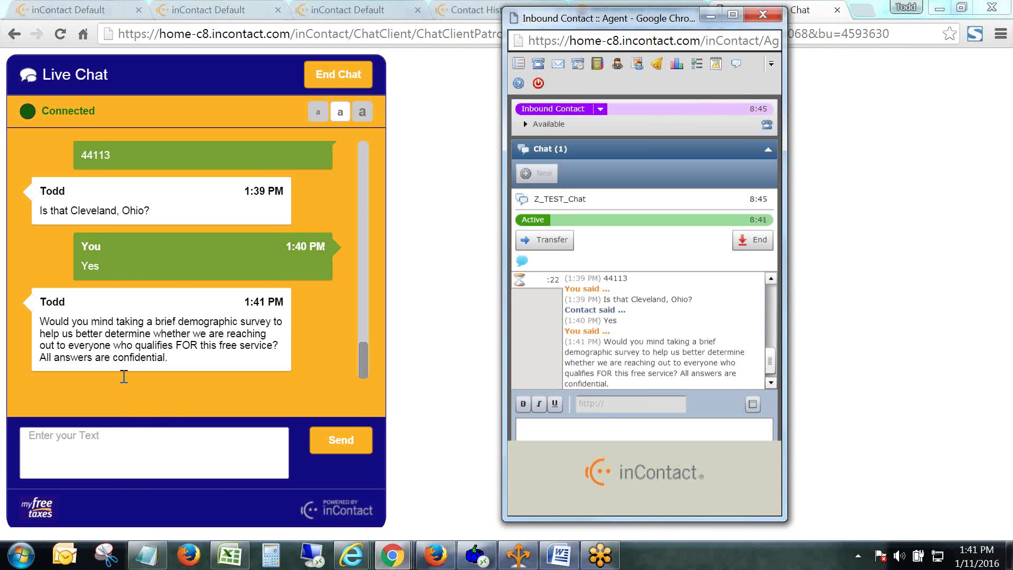
{"action": "left_click", "coordinate": [522, 262]}
{"action": "left_click", "coordinate": [254, 111]}
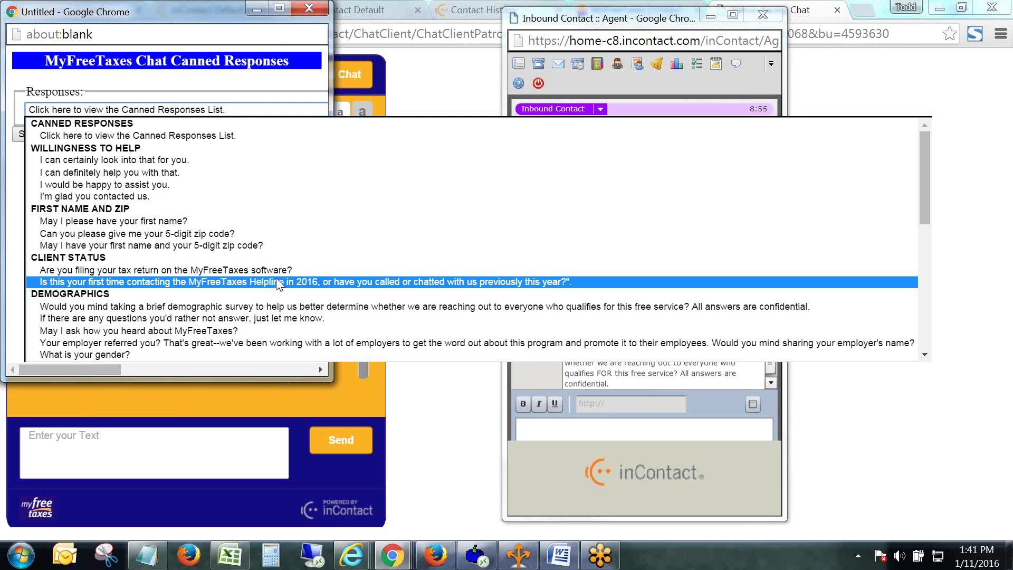
{"action": "key", "text": "Up"}
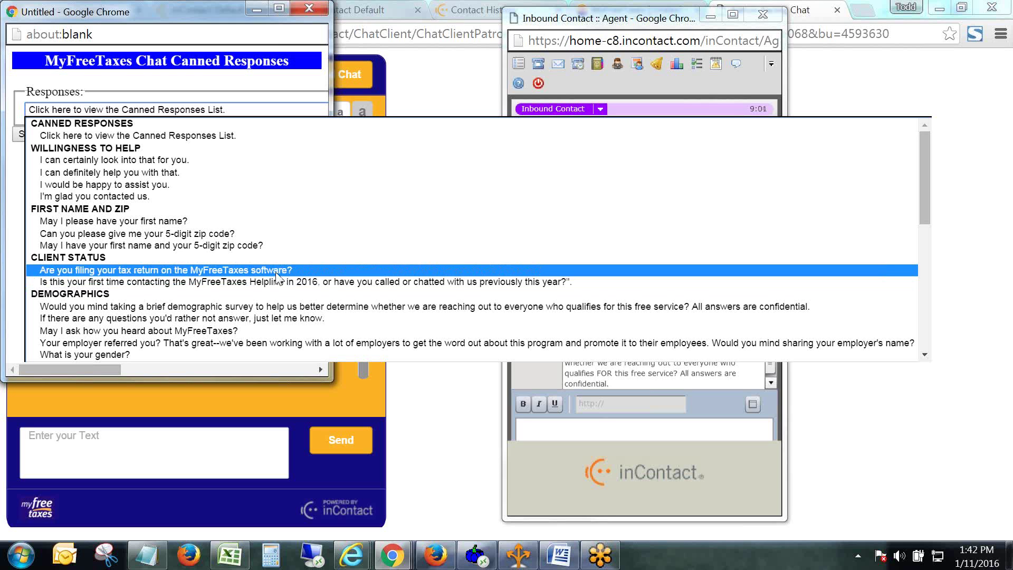
{"action": "key", "text": "Down"}
{"action": "key", "text": "Down"}
{"action": "key", "text": "Down"}
{"action": "key", "text": "Down"}
{"action": "key", "text": "Down"}
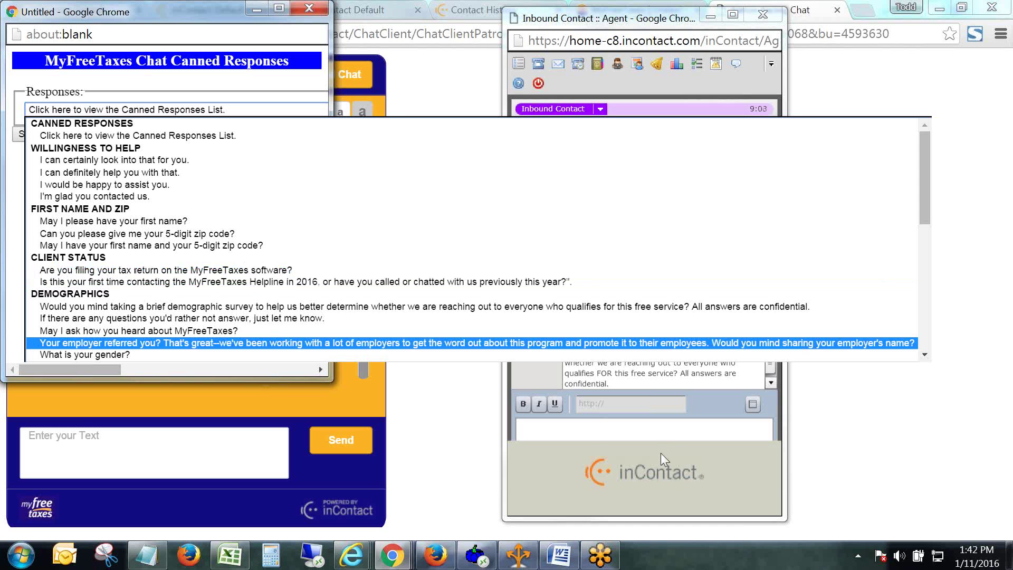
{"action": "left_click", "coordinate": [273, 283]}
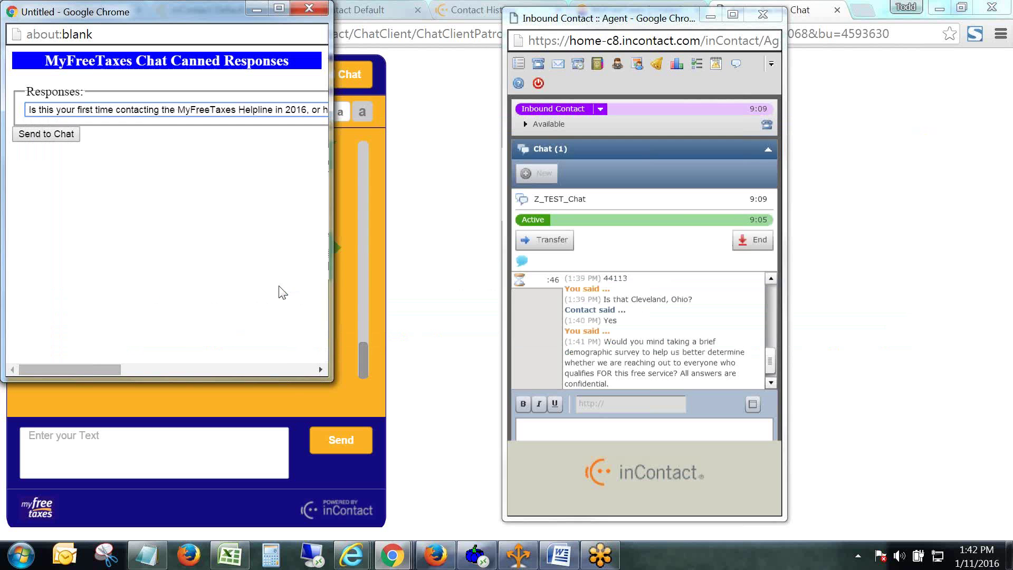
{"action": "left_click", "coordinate": [51, 136]}
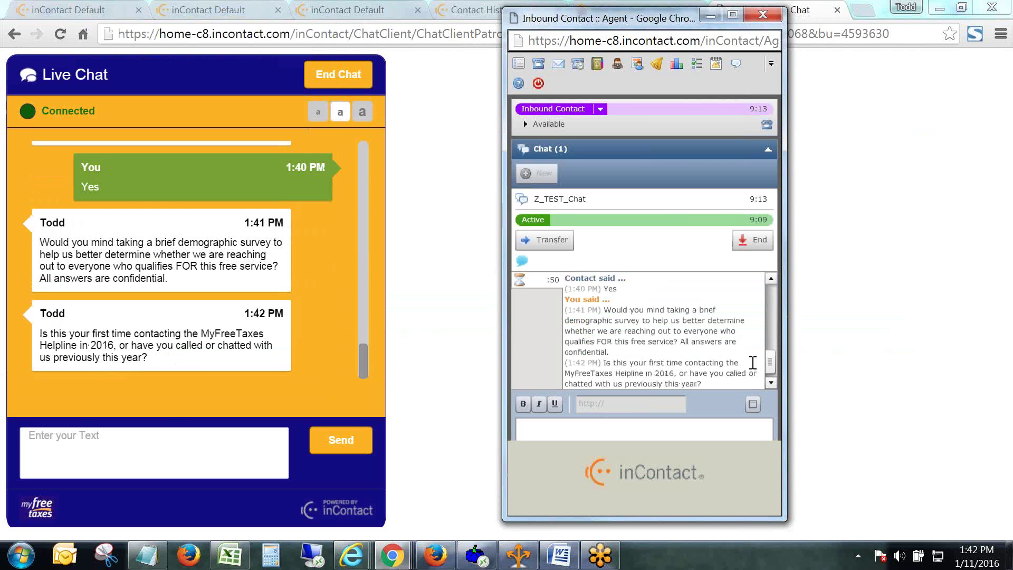
Reply 'Yes.' as the patron to the first-time-contact question.
{"action": "left_click", "coordinate": [191, 448]}
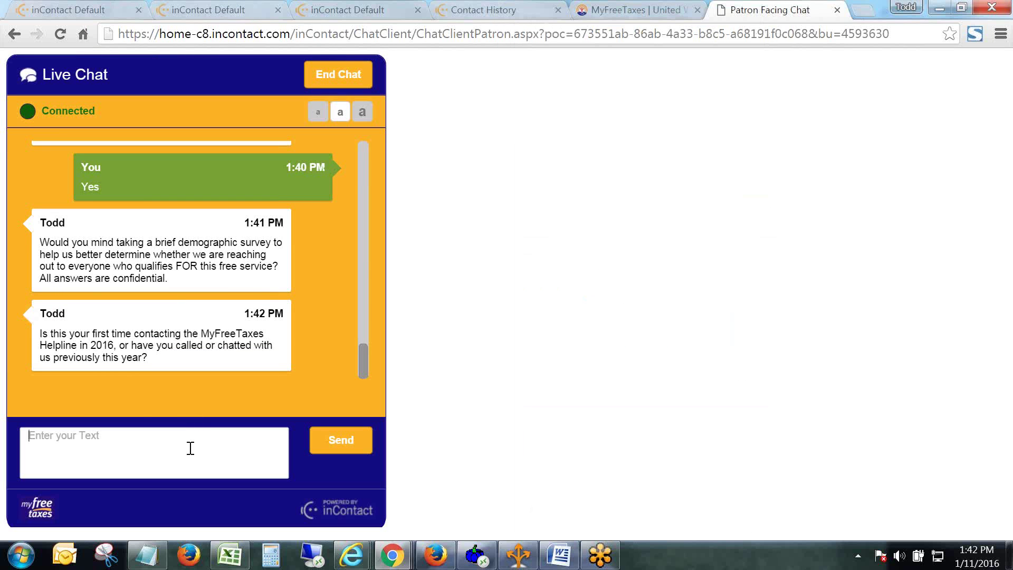
{"action": "type", "text": "Yes."}
{"action": "key", "text": "Return"}
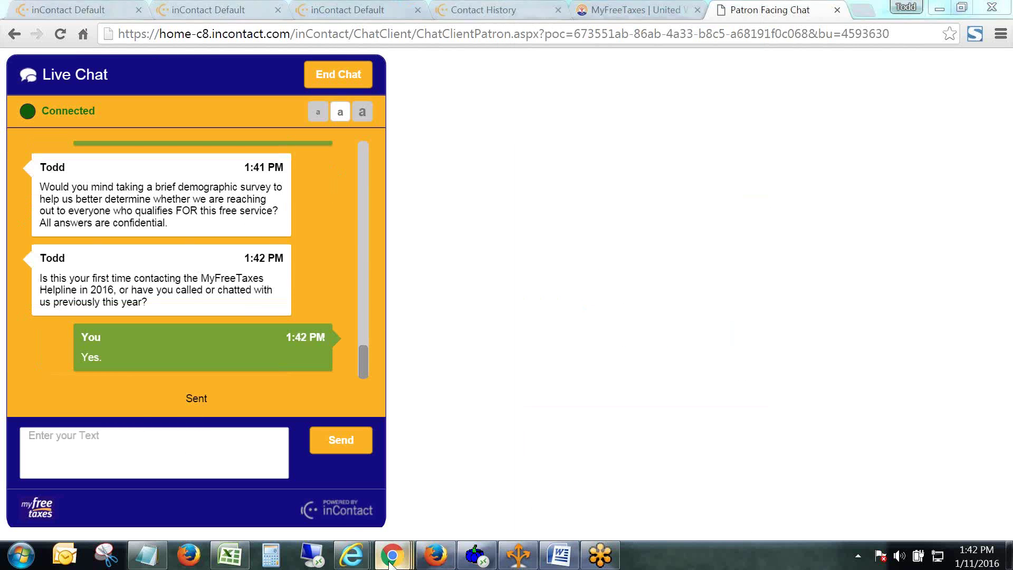
Bring the agent console forward with its canned responses window open again.
{"action": "mouse_move", "coordinate": [392, 555]}
{"action": "left_click", "coordinate": [545, 511]}
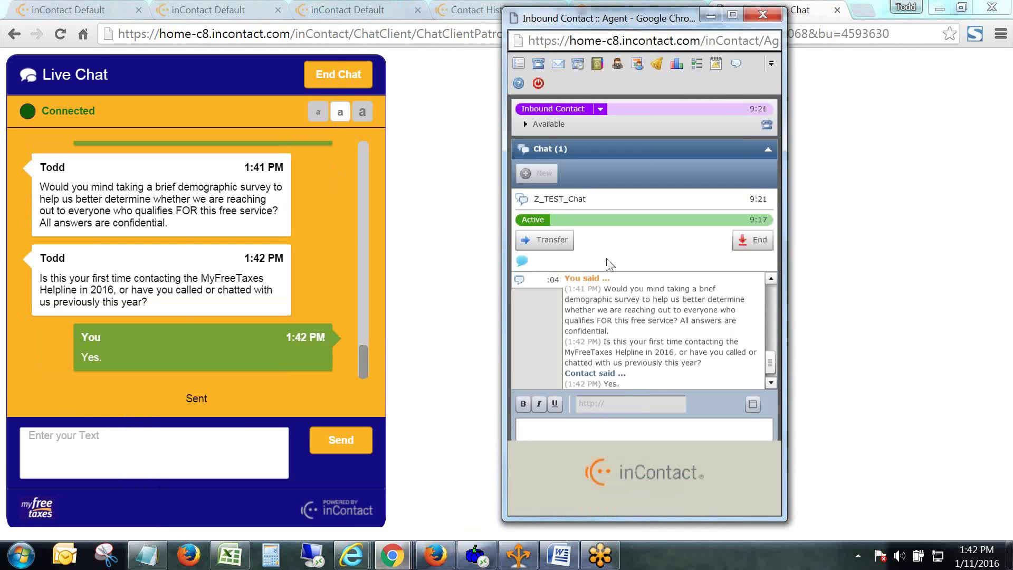
{"action": "left_click", "coordinate": [521, 261]}
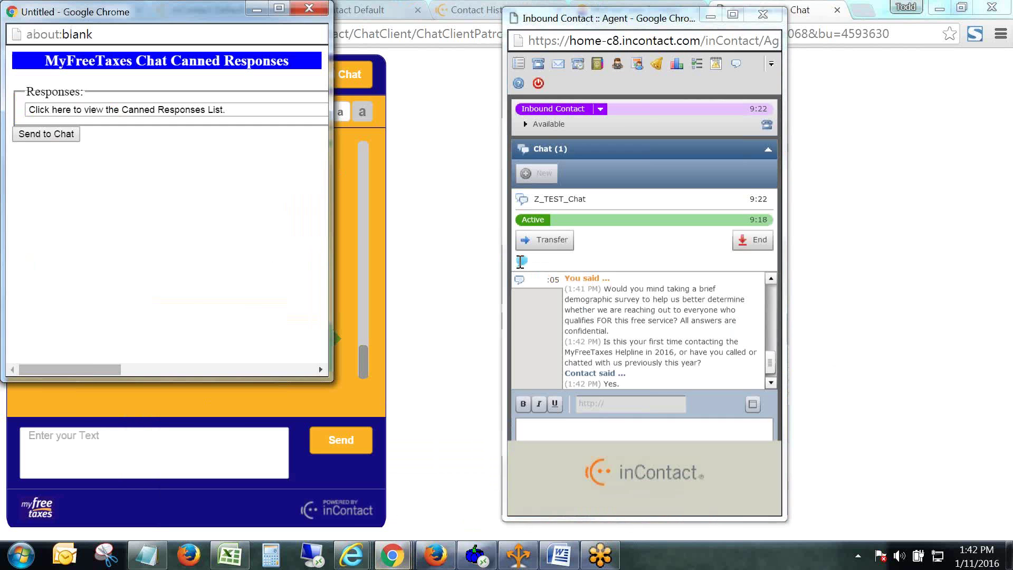
Browse the canned responses down to Wrap Up/Closing, then return to the patron's chat without sending.
{"action": "left_click", "coordinate": [235, 111]}
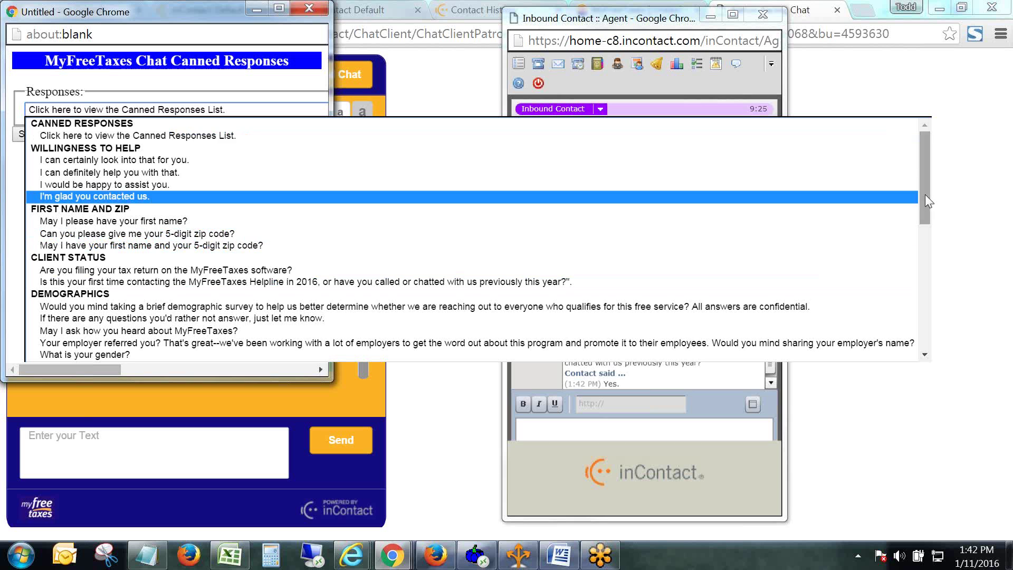
{"action": "left_click_drag", "start_coordinate": [925, 194], "coordinate": [934, 255]}
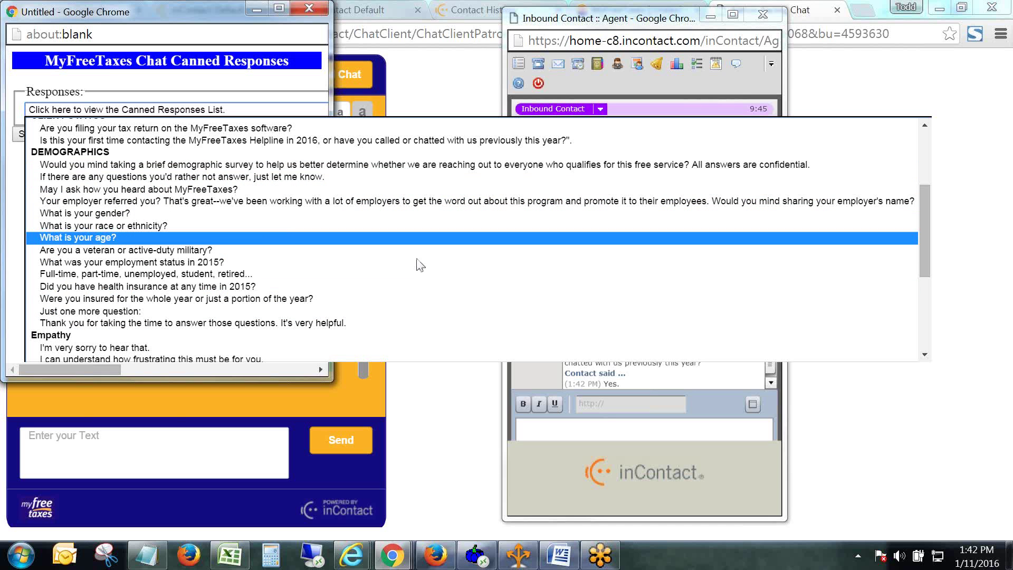
{"action": "left_click_drag", "start_coordinate": [925, 259], "coordinate": [946, 331]}
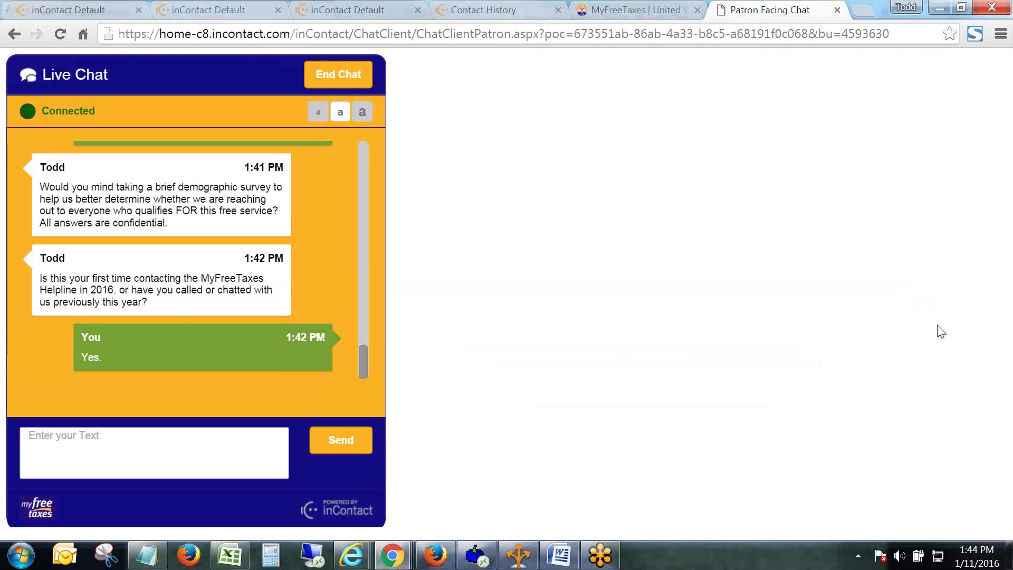
{"action": "left_click", "coordinate": [663, 328]}
{"action": "mouse_move", "coordinate": [399, 558]}
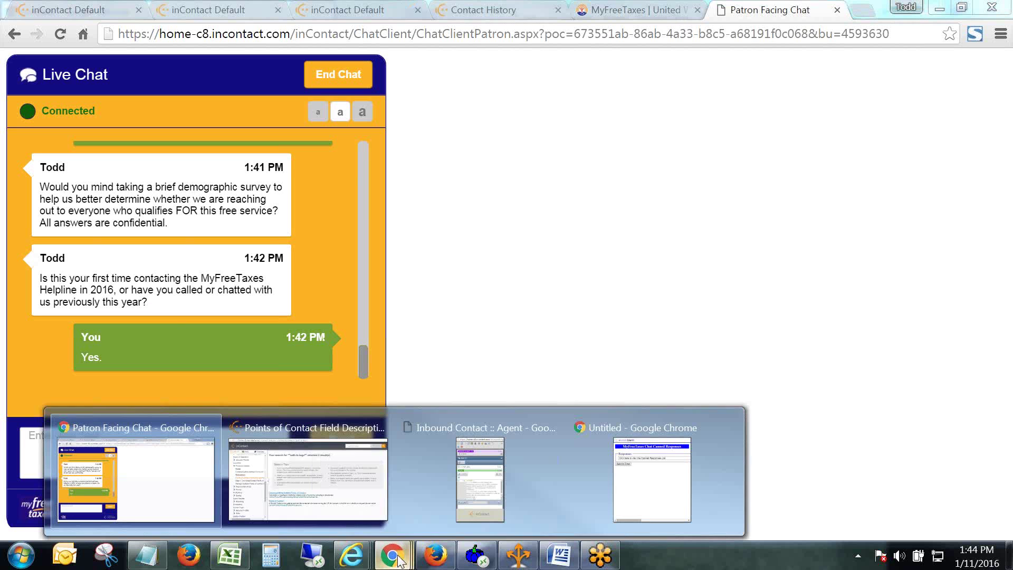
{"action": "left_click", "coordinate": [486, 517]}
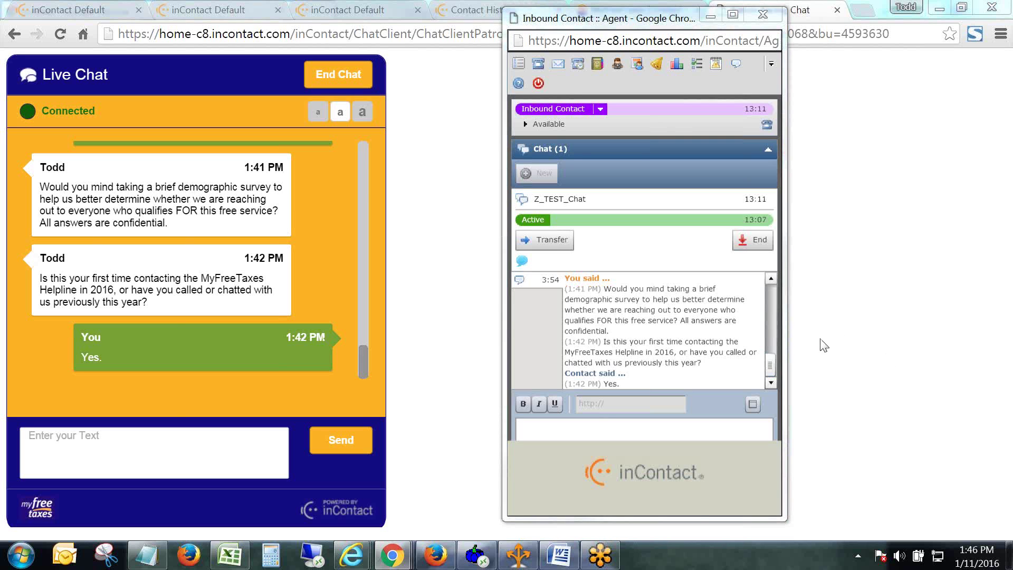
{"action": "left_click", "coordinate": [522, 262]}
{"action": "left_click", "coordinate": [206, 116]}
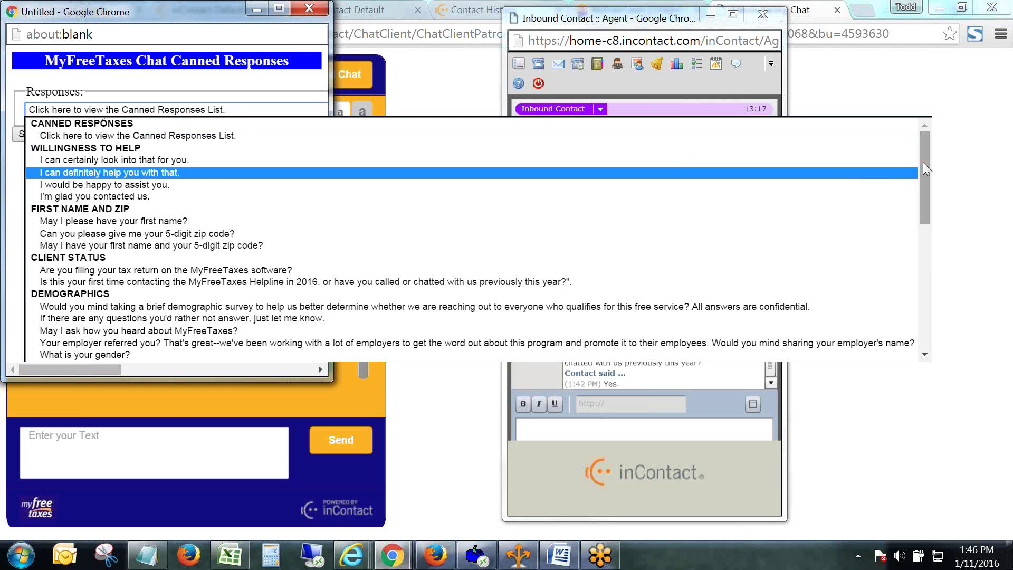
{"action": "mouse_move", "coordinate": [922, 163]}
{"action": "left_mouse_down"}
{"action": "mouse_move", "coordinate": [934, 232]}
{"action": "mouse_move", "coordinate": [921, 153]}
{"action": "left_mouse_up"}
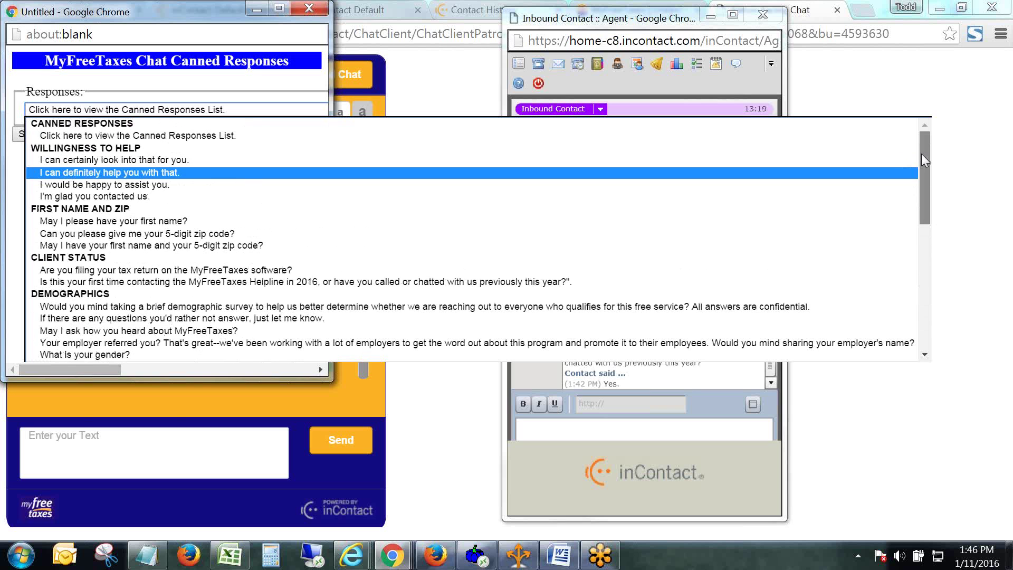
{"action": "left_click", "coordinate": [979, 183]}
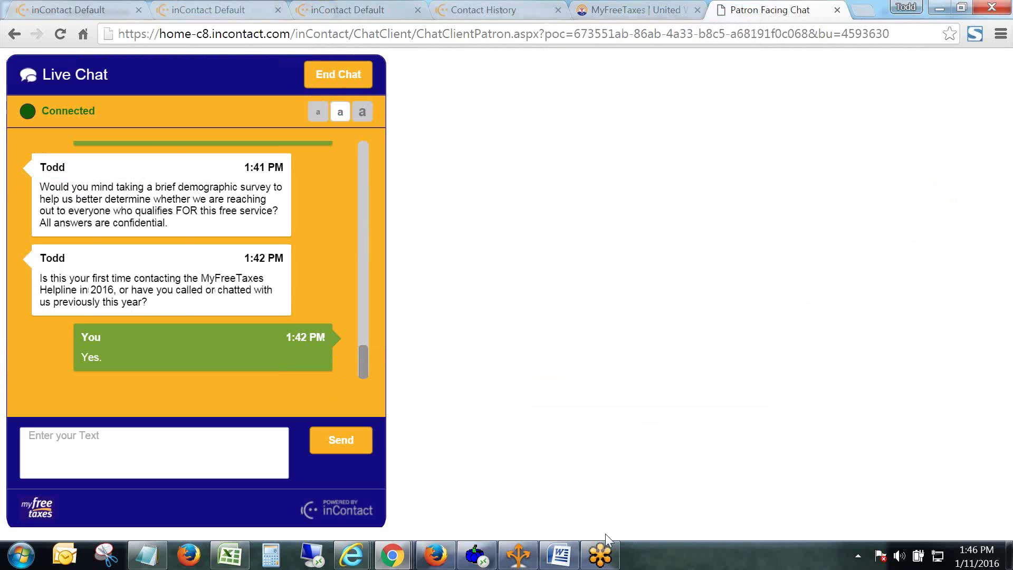